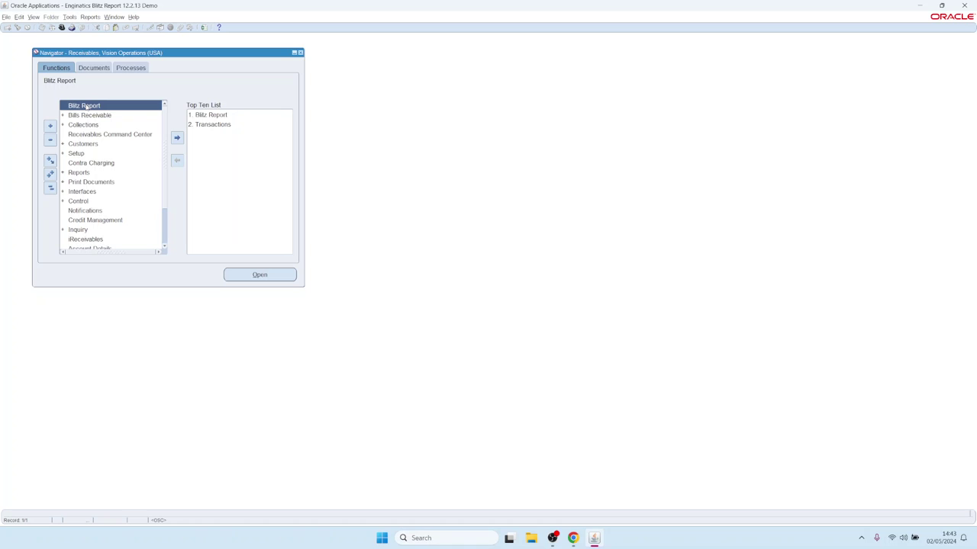
Step: Open Blitz Report in Receivables and run the AR Customers and Sites report to an Excel output
click(204, 28)
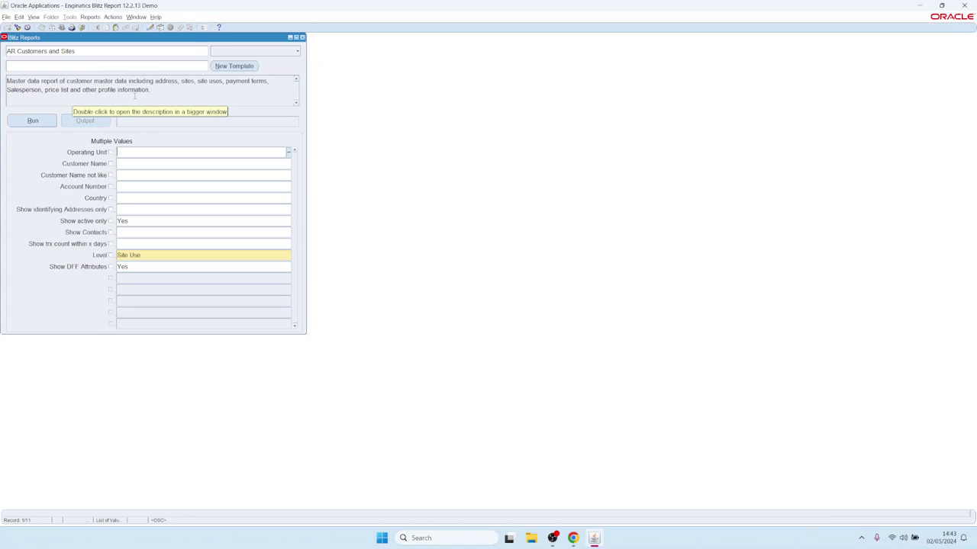
click(61, 51)
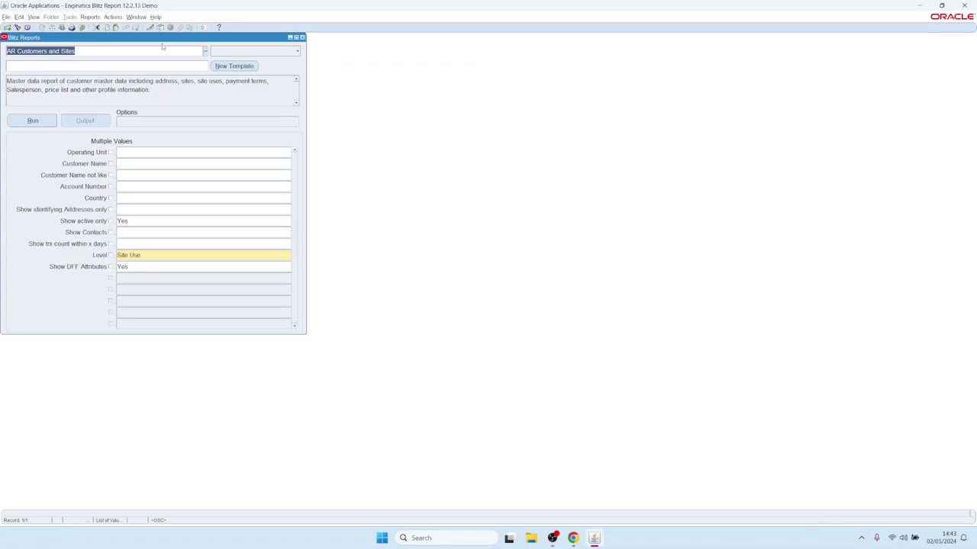
click(42, 124)
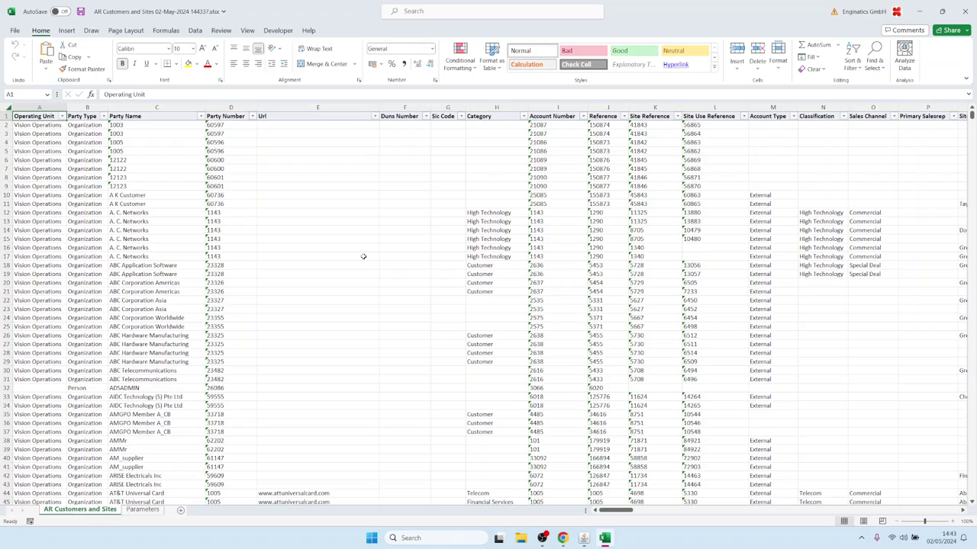
Step: Return to Oracle Applications and examine the list of available reports, closing it without choosing one
mouse_move(585, 537)
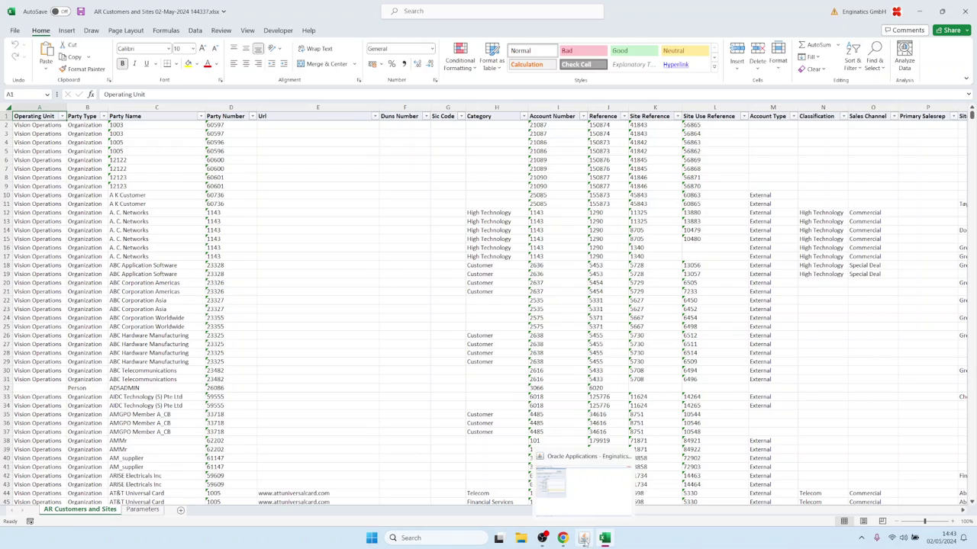
click(584, 506)
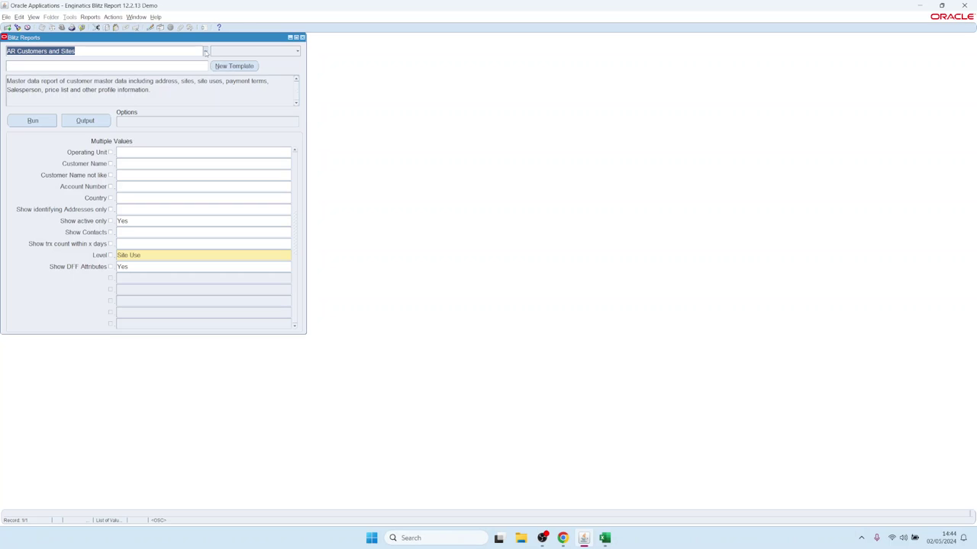
click(205, 51)
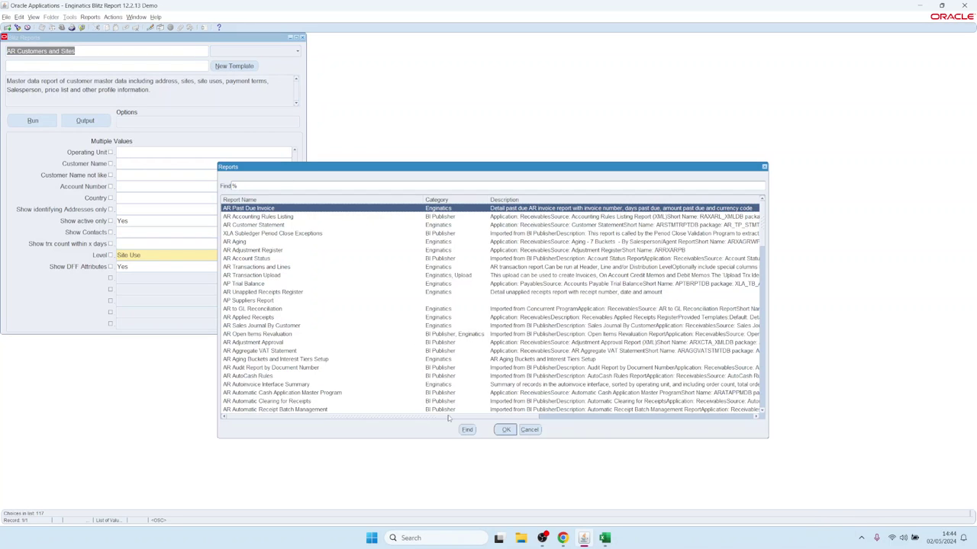
click(524, 432)
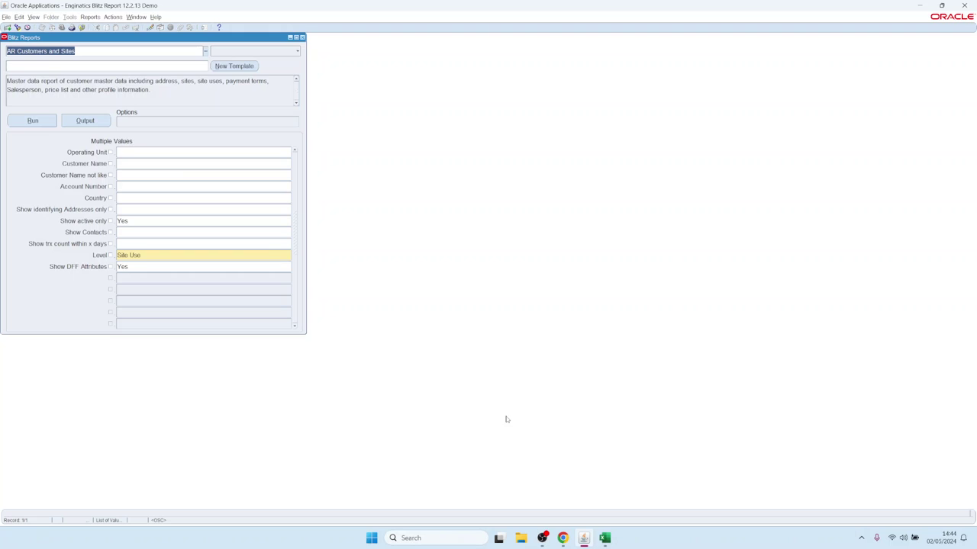
double_click(104, 52)
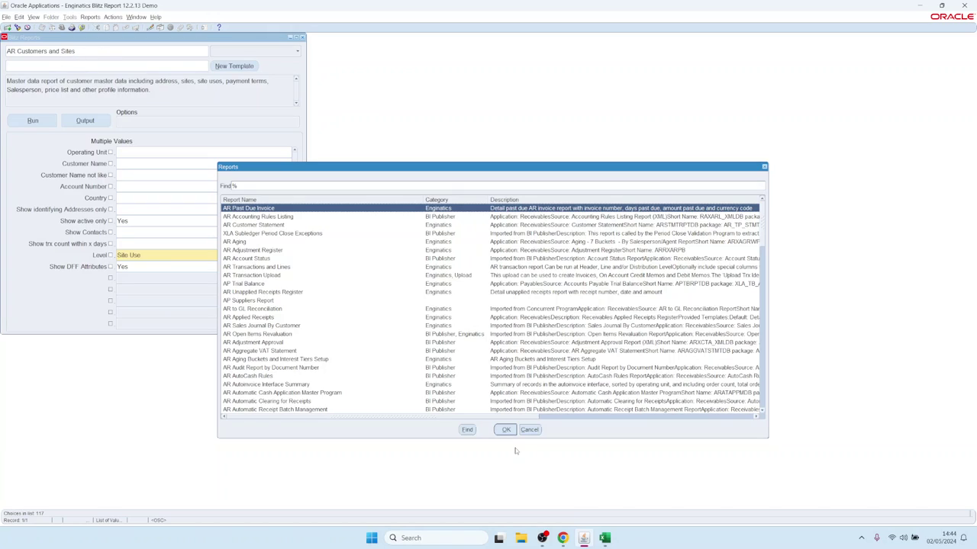
click(528, 429)
Step: Choose Anguilla as the Country parameter from its list of values, and clear that parameter again
double_click(142, 199)
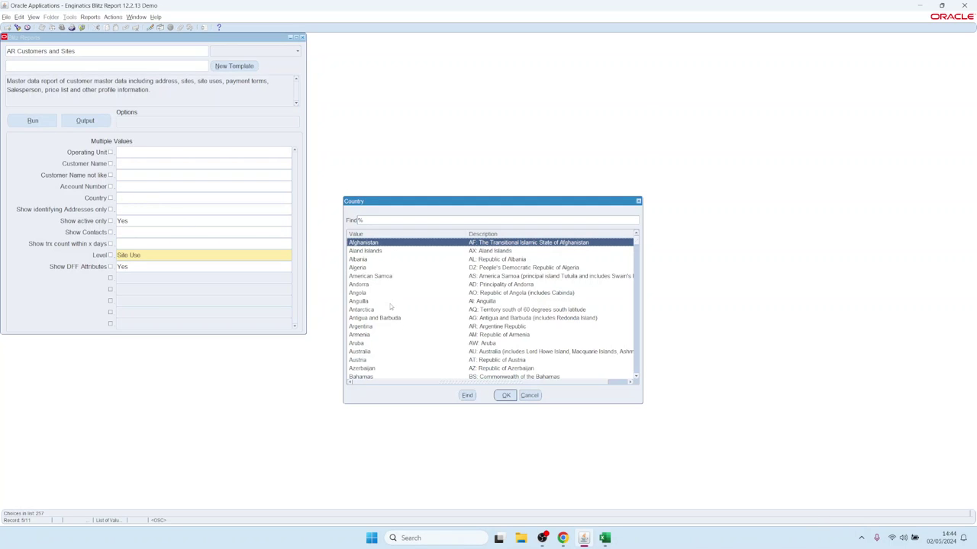
double_click(392, 302)
click(161, 198)
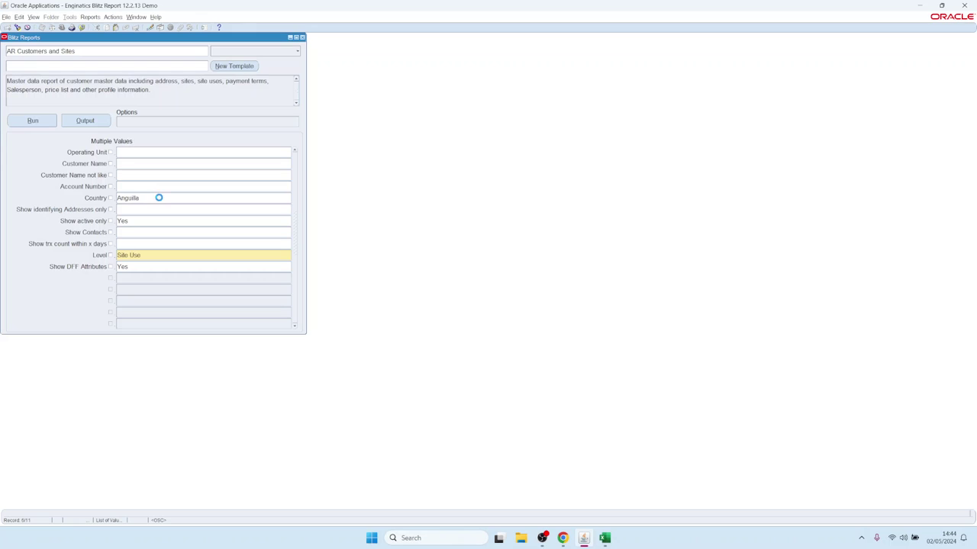
double_click(161, 198)
key(Delete)
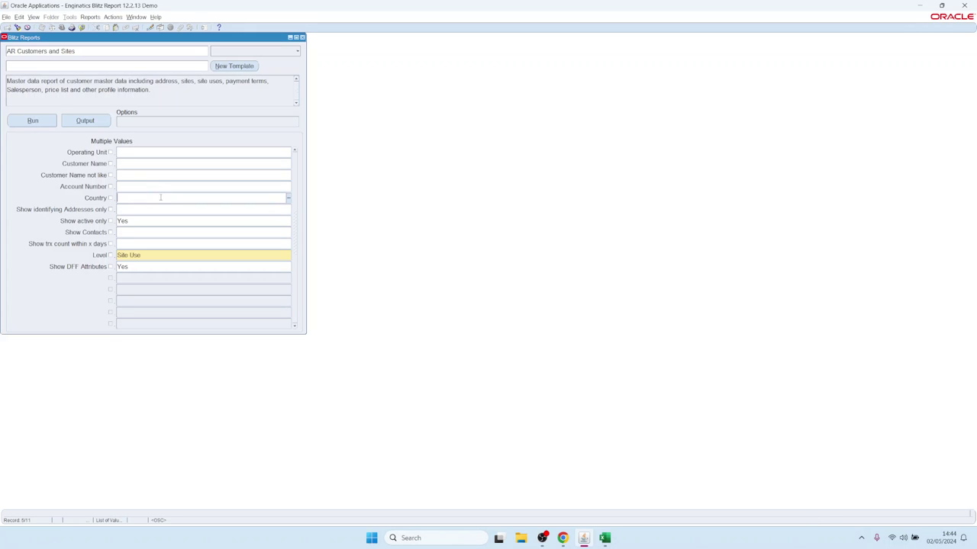
Step: Browse the full reports list and select the AR Accounting Rules Listing report
double_click(88, 51)
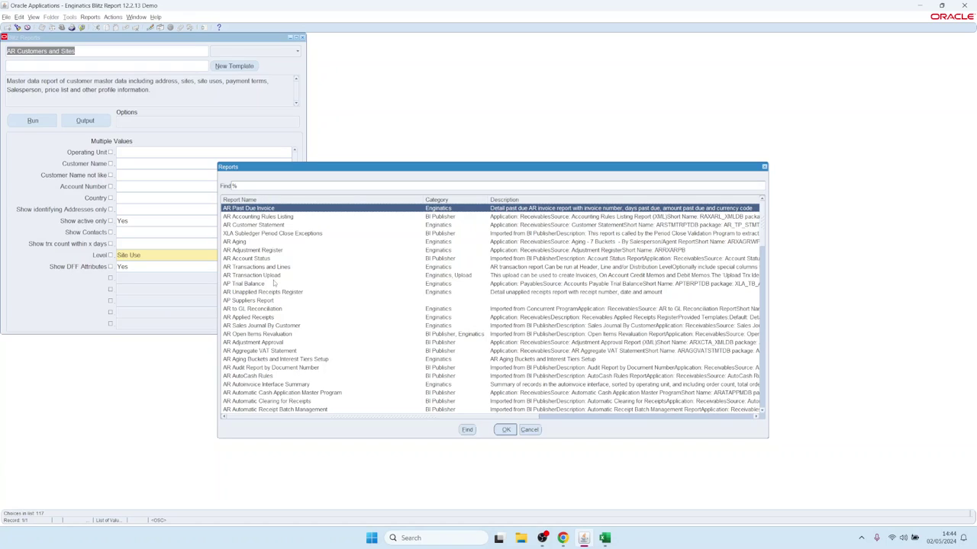
key(Down)
key(Down)
key(Down)
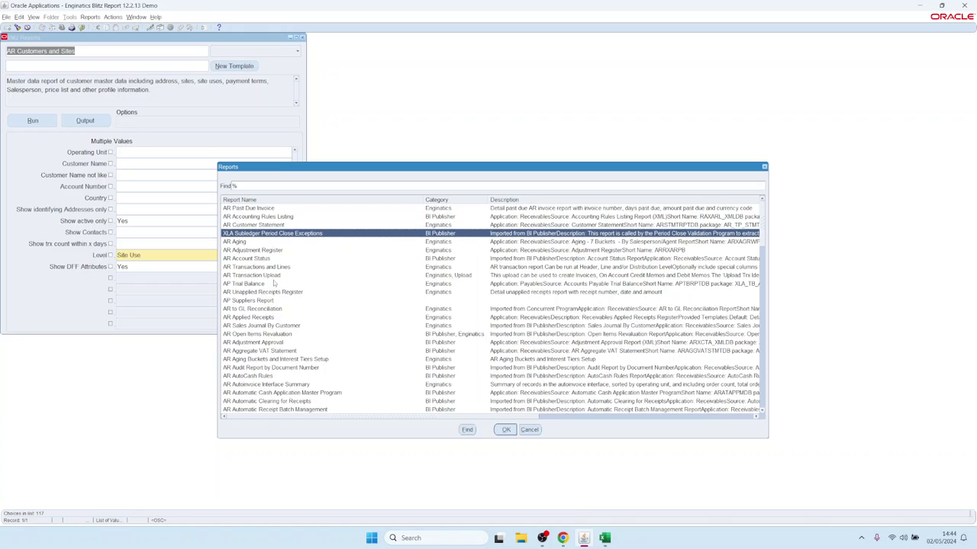
key(Up)
key(Up)
key(Up)
key(Down)
key(Down)
key(Up)
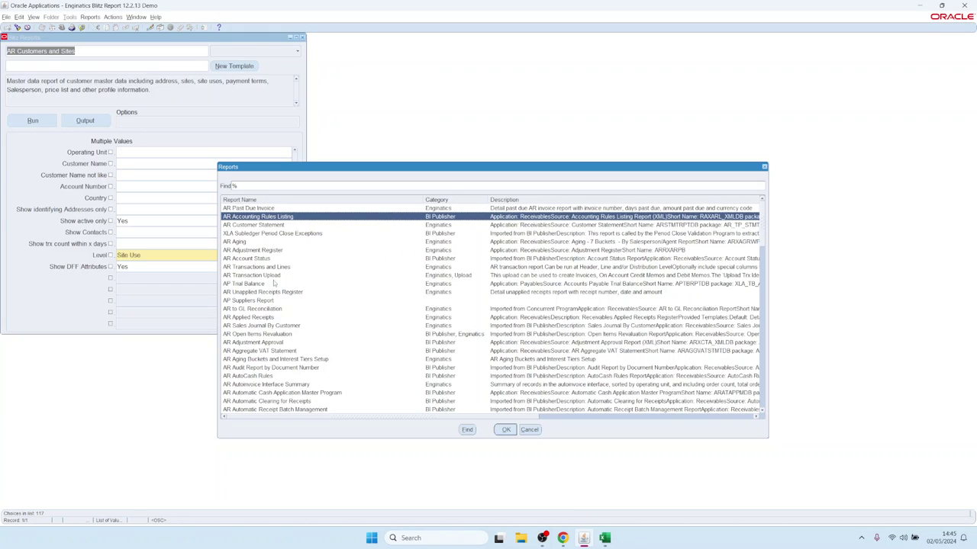
key(Up)
key(Down)
key(Return)
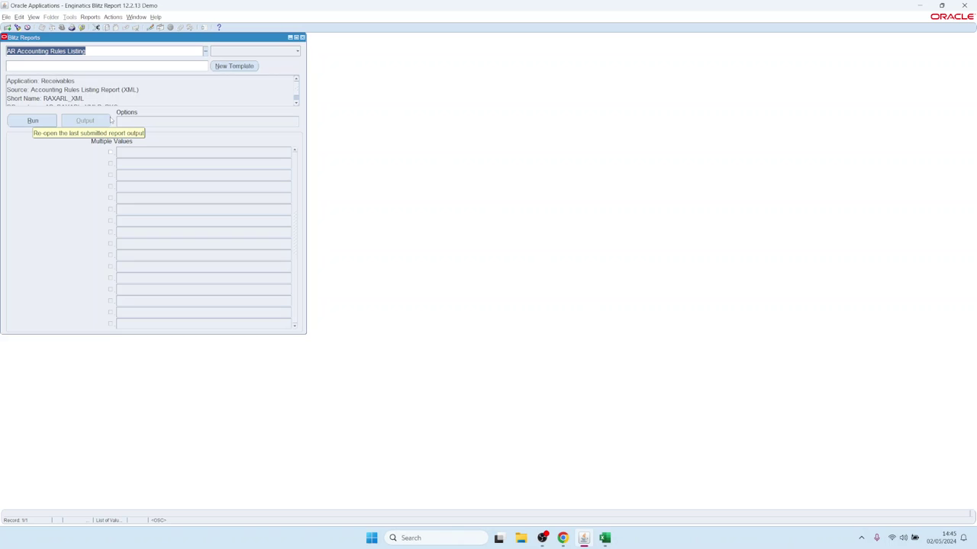
Step: Search the reports for "tax customer" and select AR Customers and Sites after examining the search score columns
text(tax)
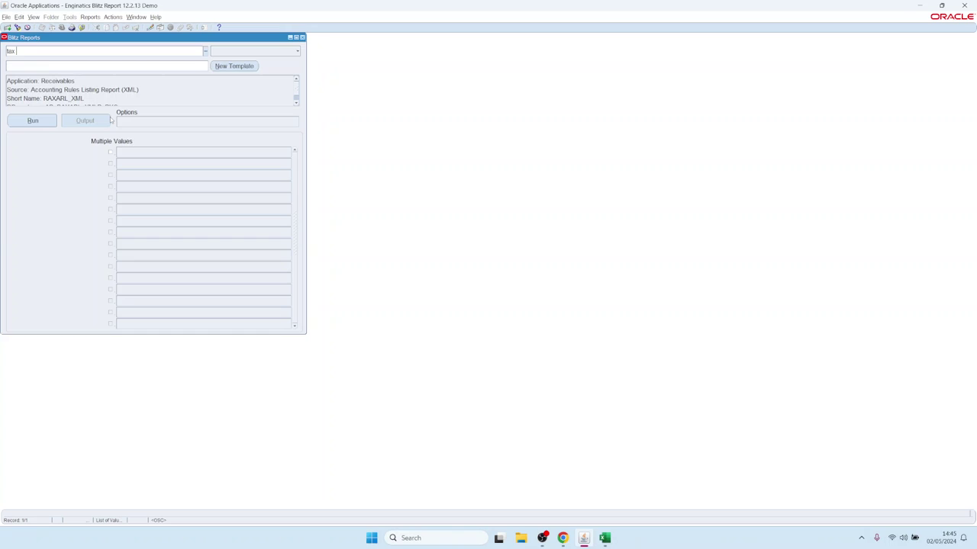
text( customer)
key(Tab)
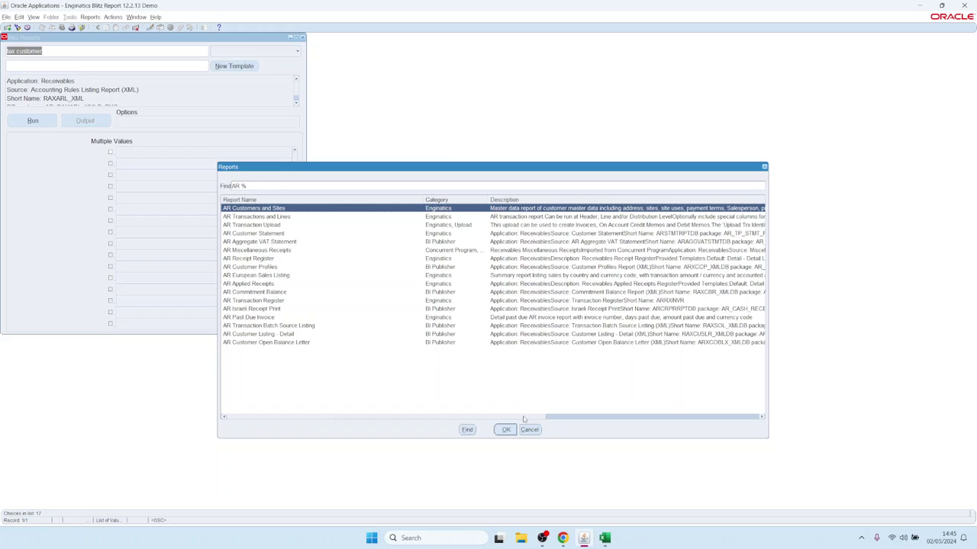
drag(524, 418, 759, 415)
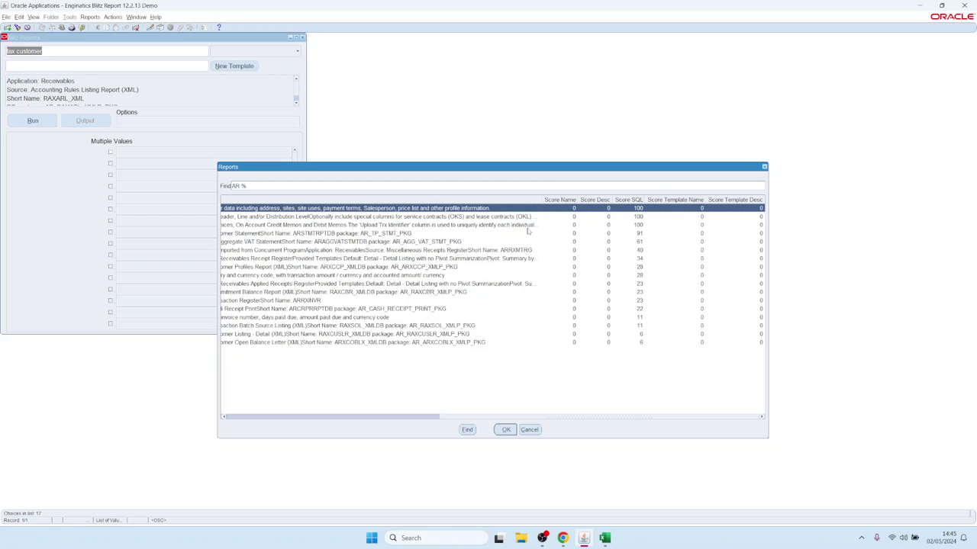
drag(482, 418, 229, 418)
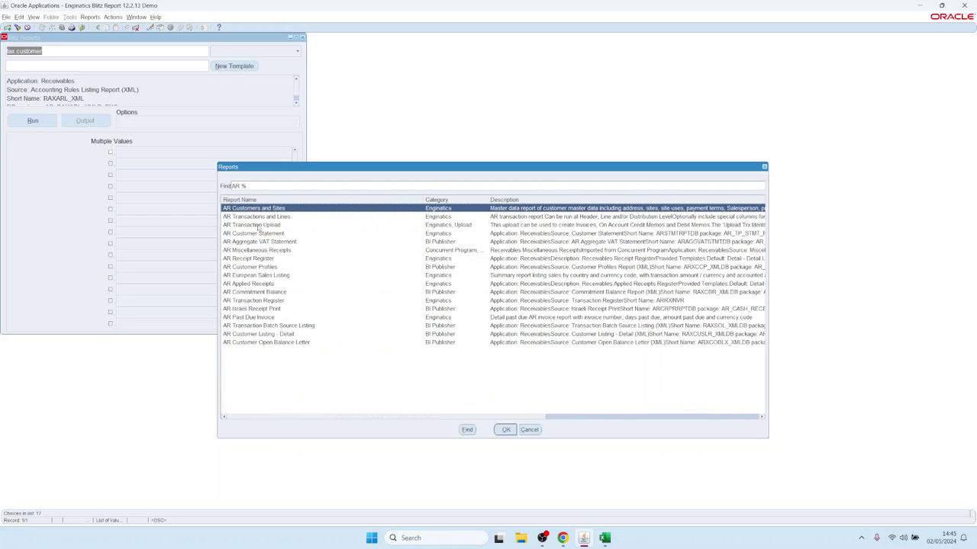
drag(514, 419, 754, 424)
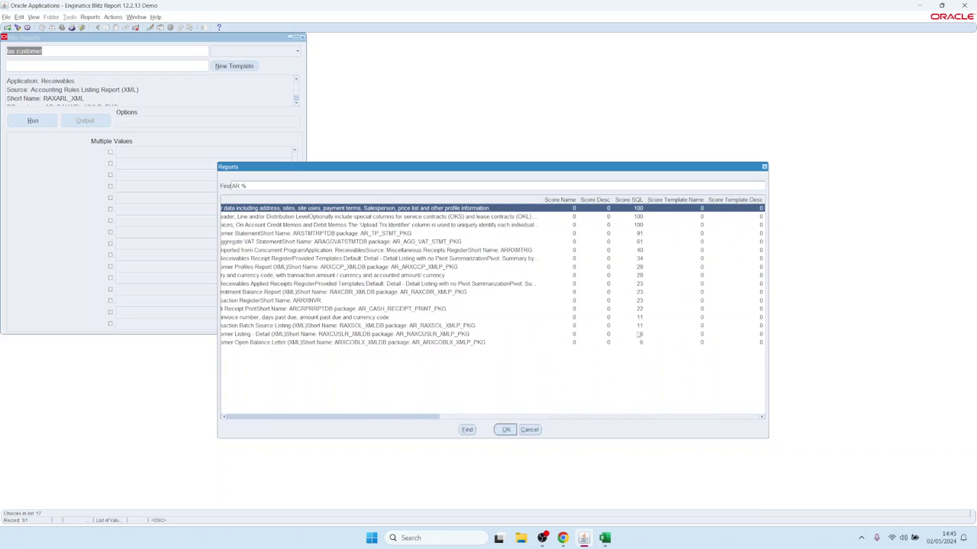
drag(454, 419, 200, 239)
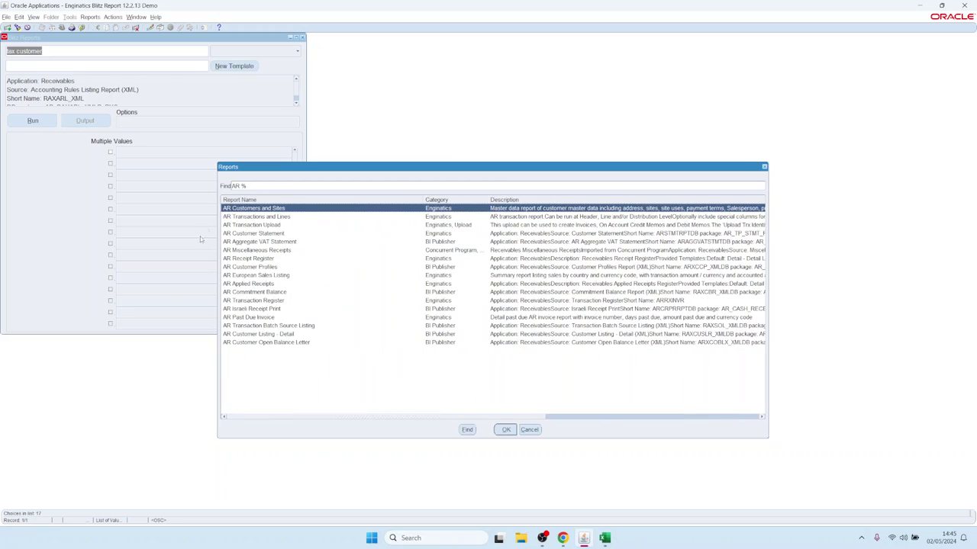
double_click(252, 210)
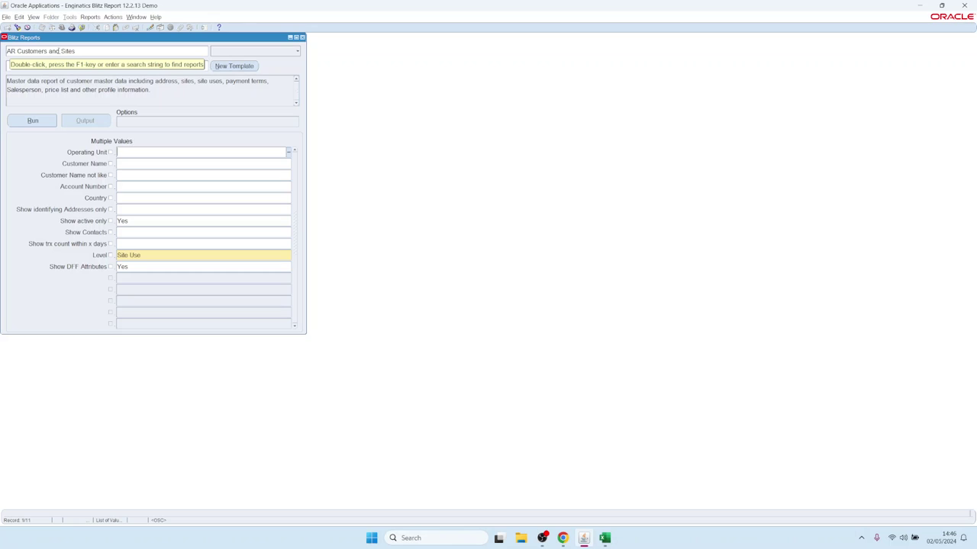
Step: Load the AR Past Due Invoice report and apply the template "Dashboard with Enginatics logo"
double_click(86, 51)
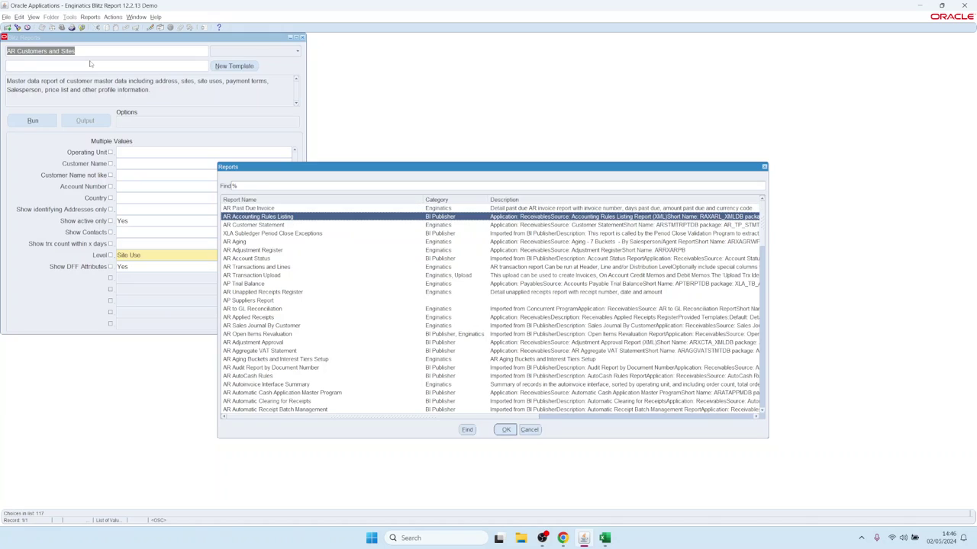
key(Return)
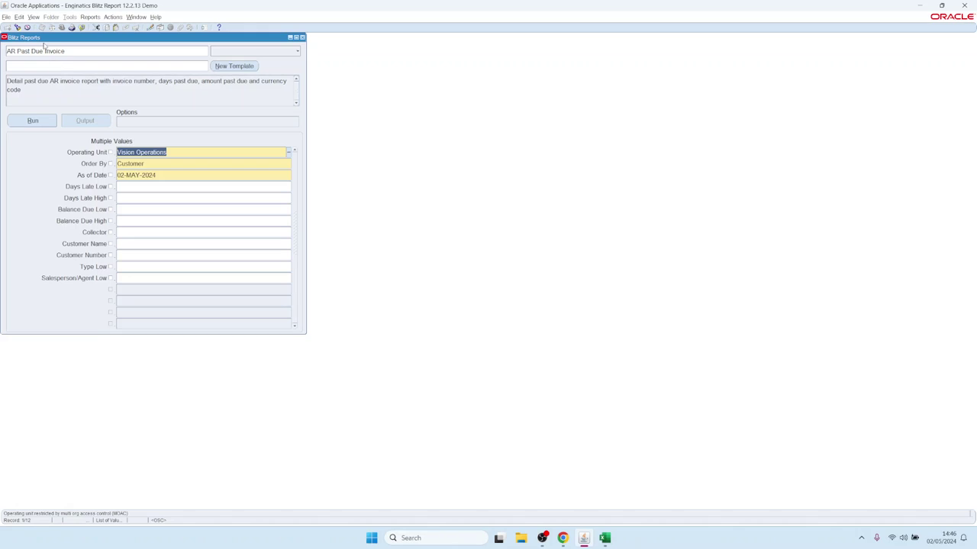
click(133, 67)
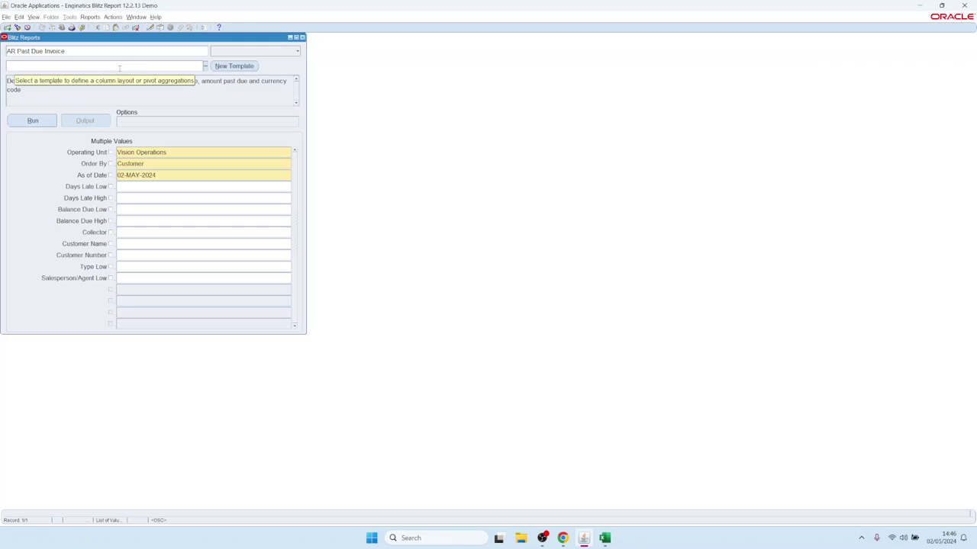
click(94, 50)
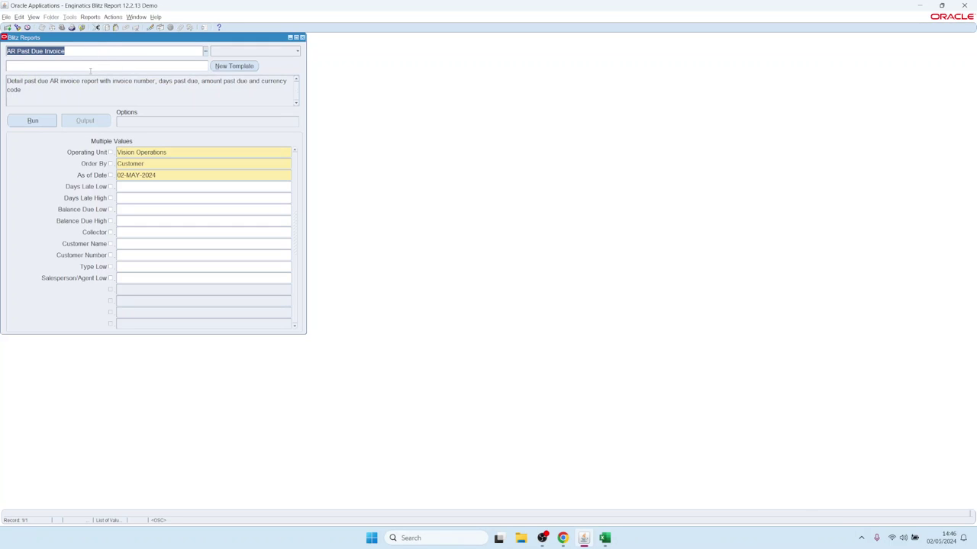
click(112, 66)
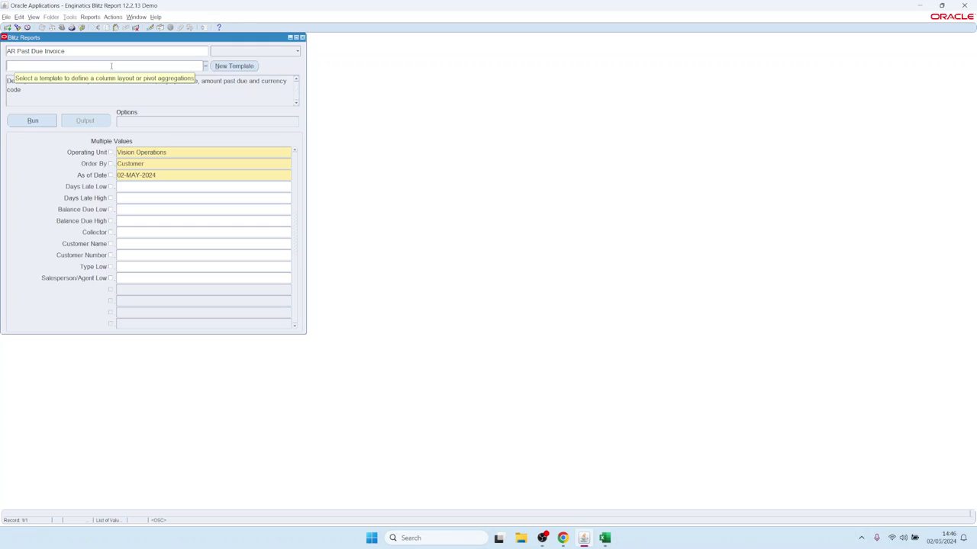
key(ctrl+l)
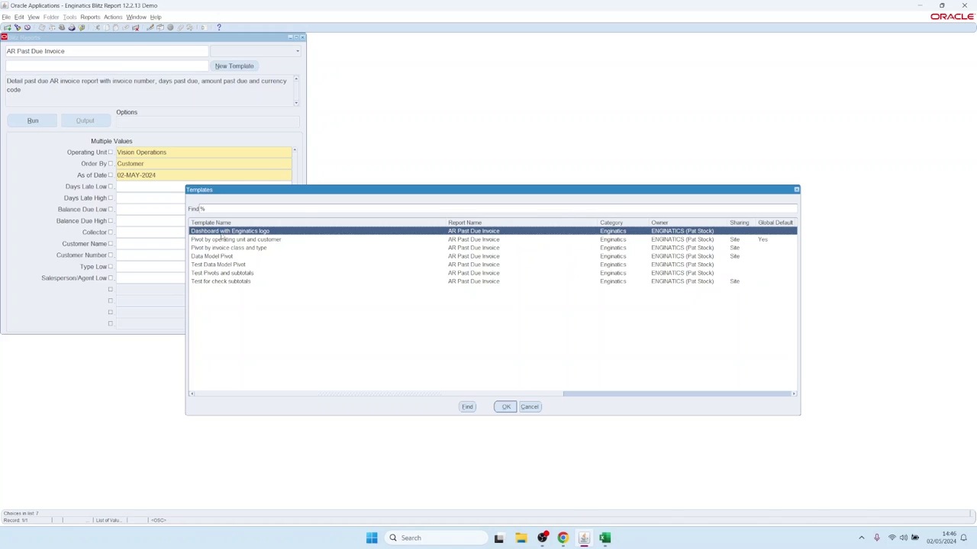
key(Return)
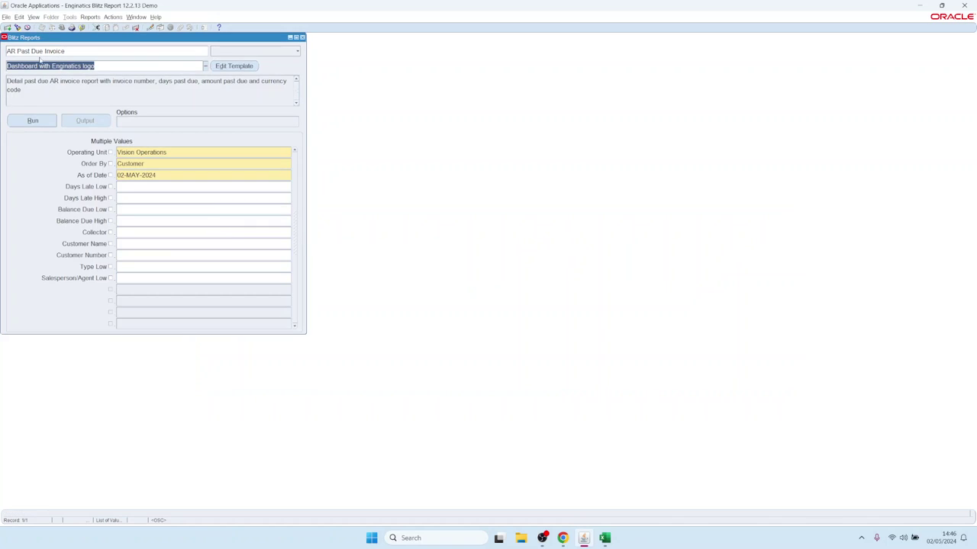
Step: Run the templated AR Past Due Invoice report and review its detail, Sheet1 and pivot dashboard sheets in Excel
click(33, 120)
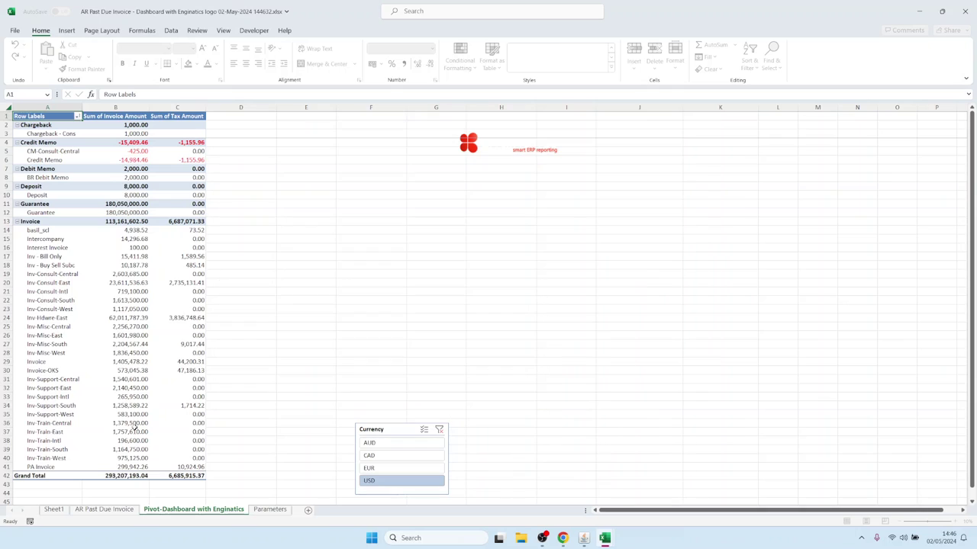
click(103, 509)
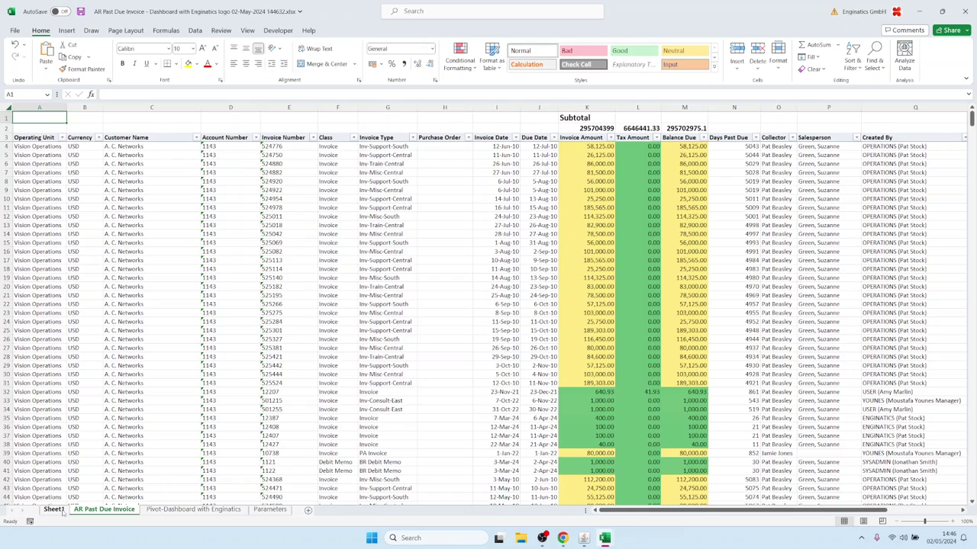
click(54, 509)
click(193, 509)
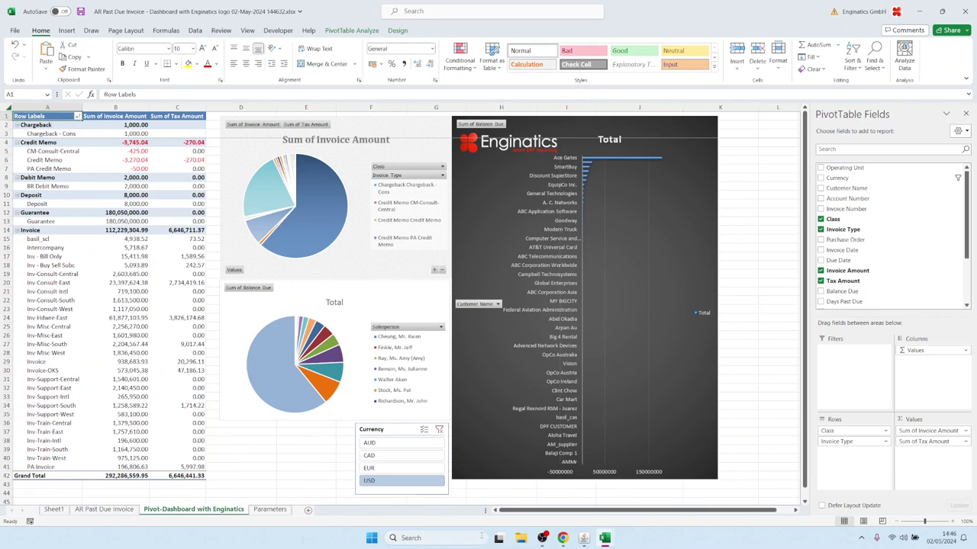
Step: Return to Oracle Applications, remove the template from the AR Past Due Invoice report and run it without one
click(584, 538)
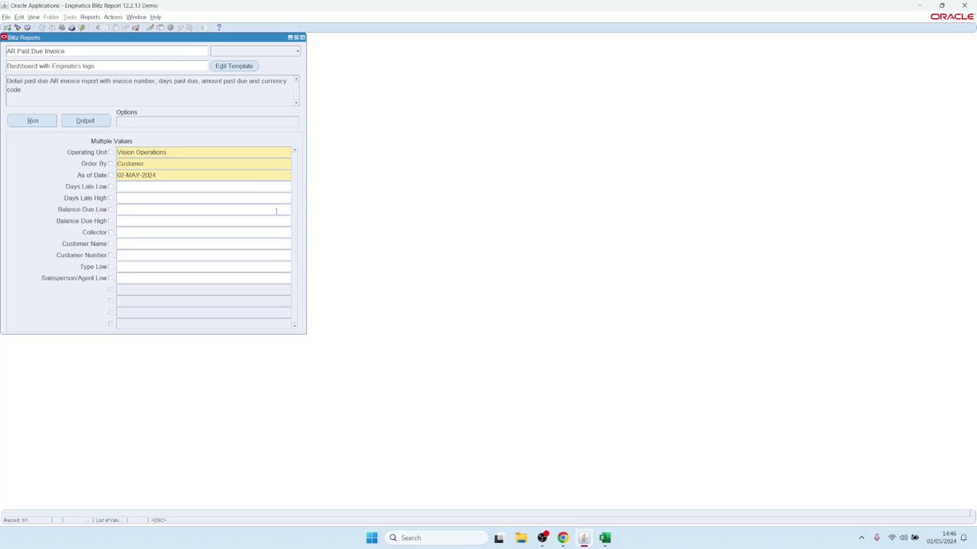
click(163, 66)
key(shift+Home)
key(Delete)
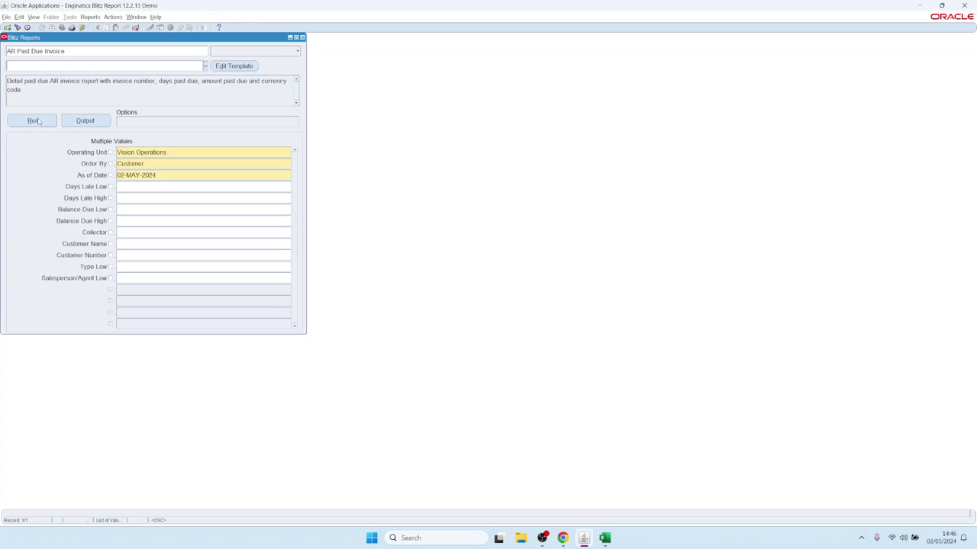
click(39, 120)
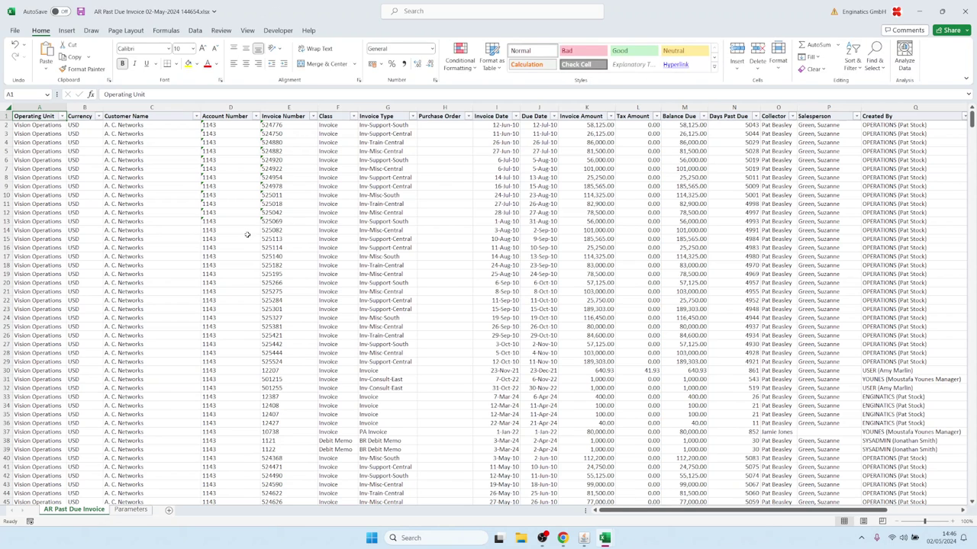
Step: Return to Oracle Applications and apply the template "Dashboard with Enginatics logo" to the AR Past Due Invoice report
drag(244, 239, 687, 274)
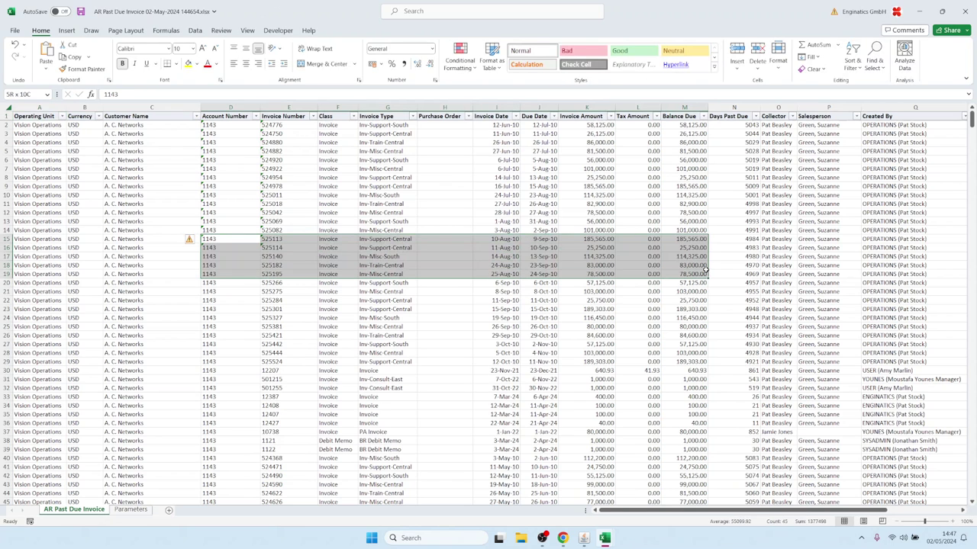
click(585, 539)
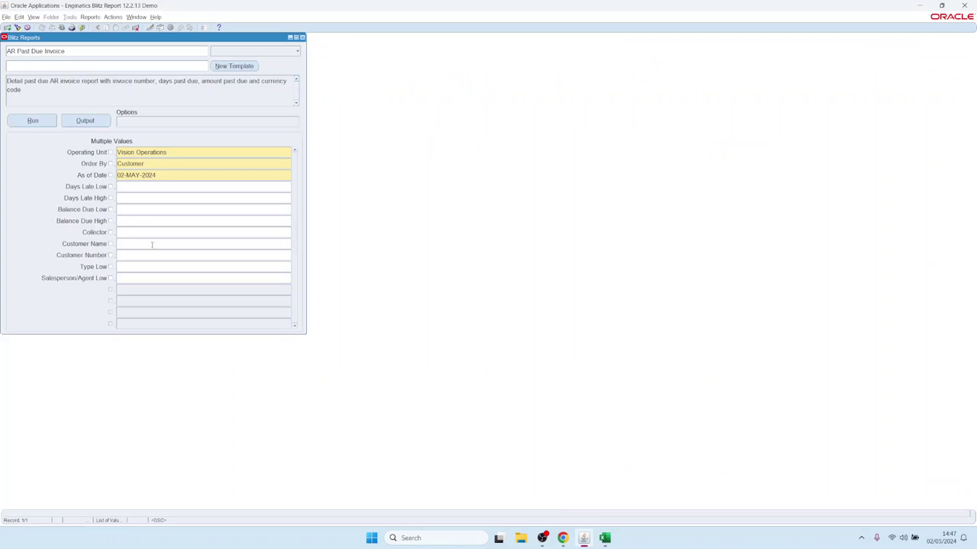
double_click(45, 67)
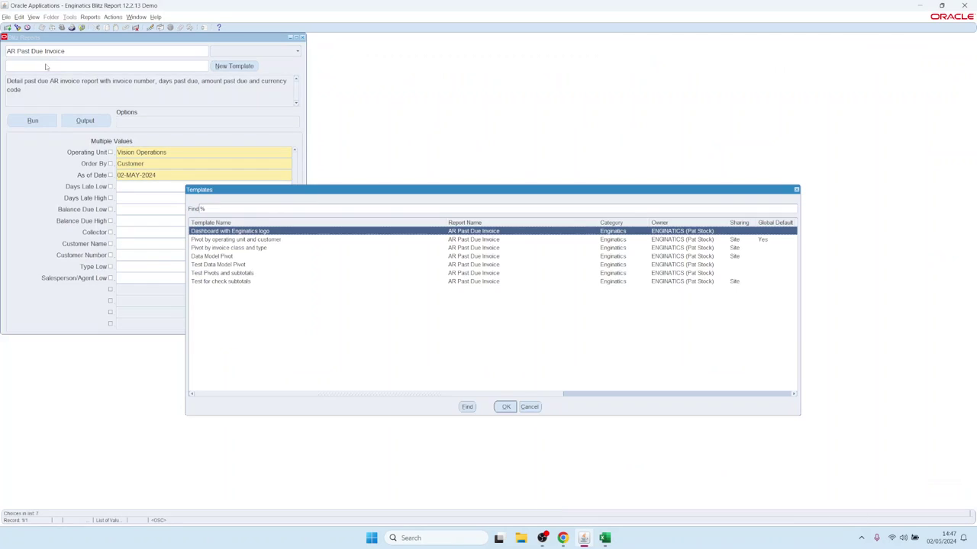
key(Return)
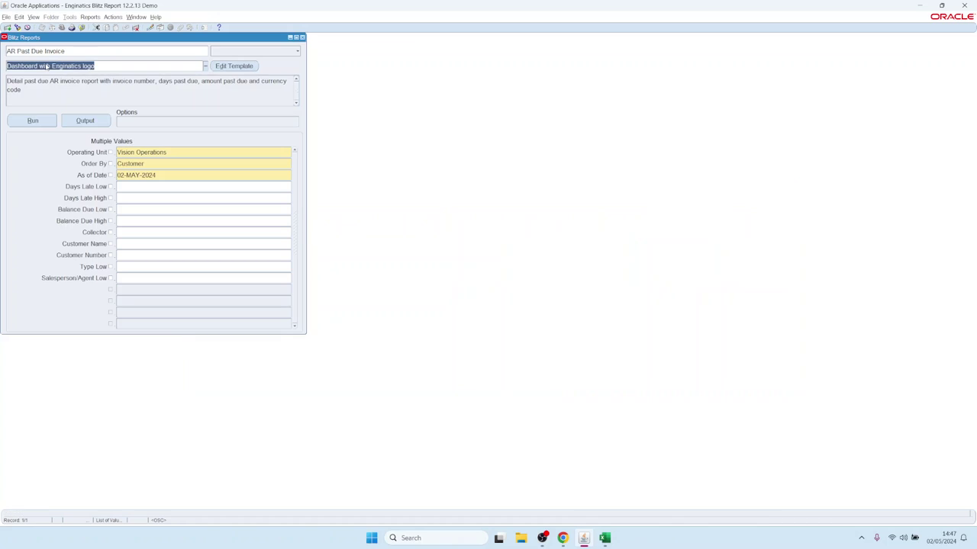
Step: Choose a collector from the Collector parameter's list of values, and clear the parameter again
click(141, 208)
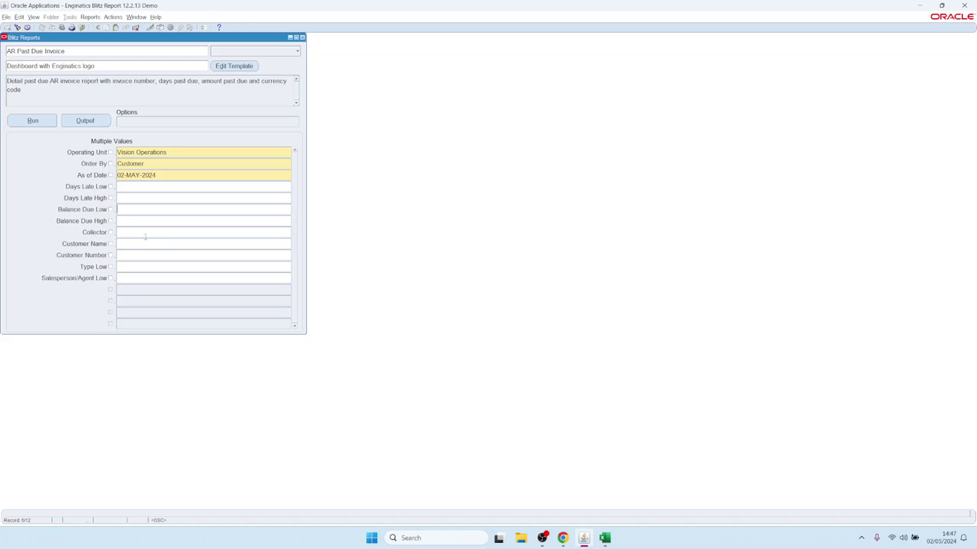
click(143, 231)
key(ctrl+l)
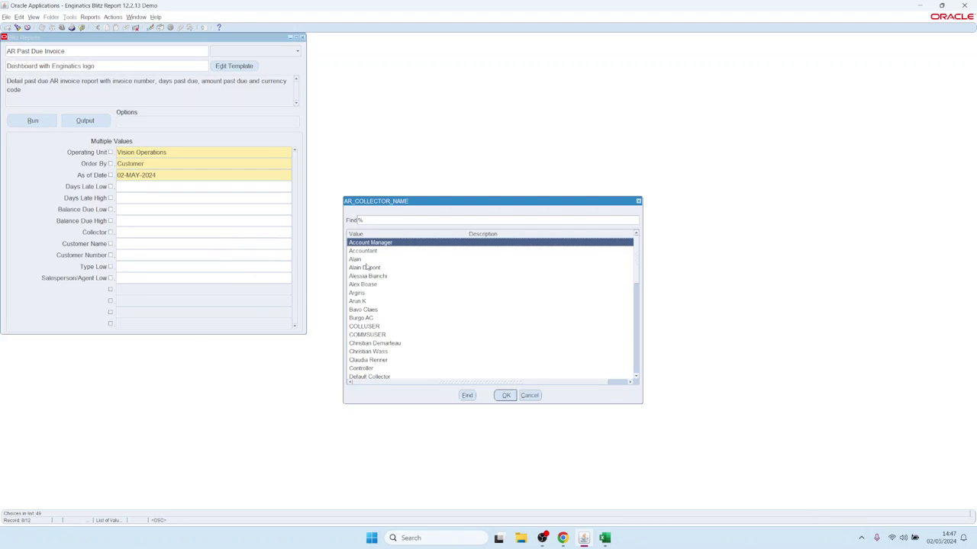
double_click(367, 268)
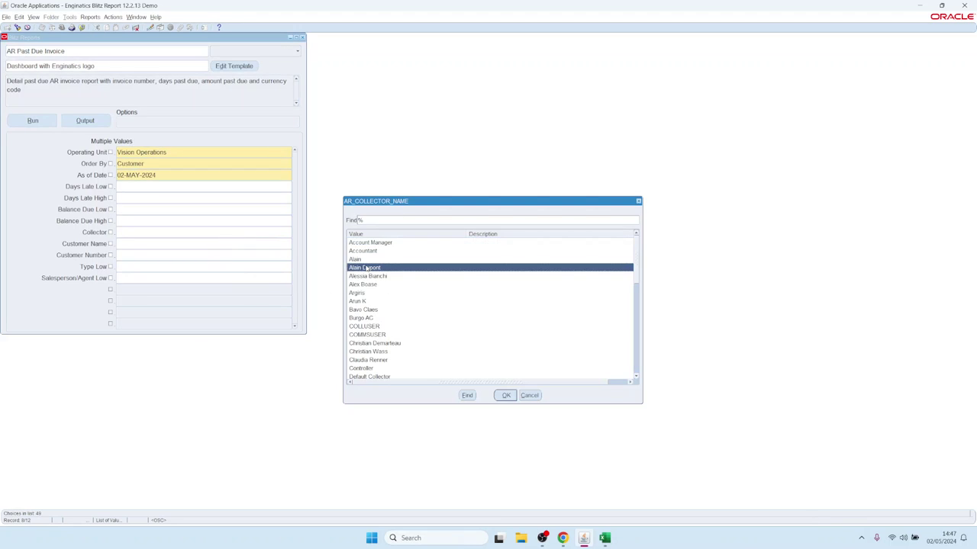
click(167, 231)
key(BackSpace)
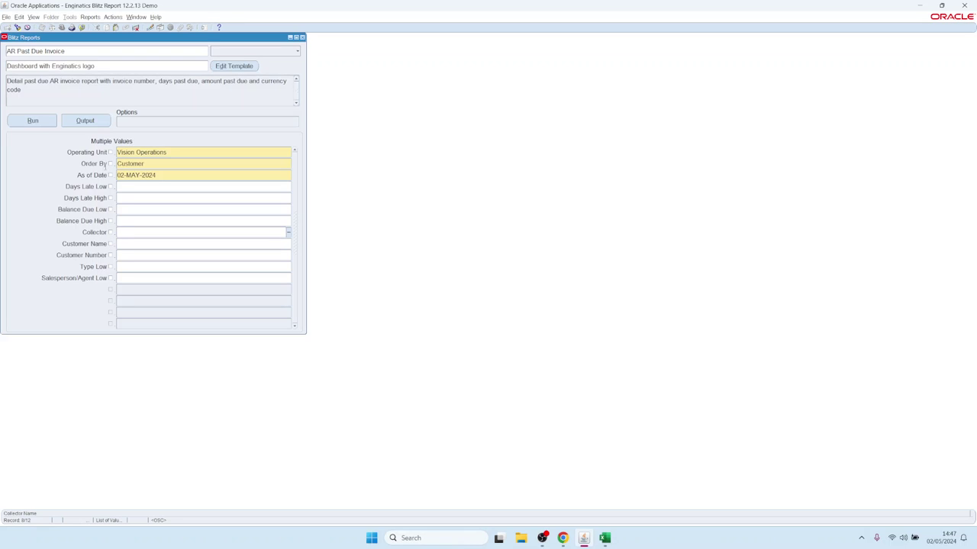
Step: Allow multiple values for Customer Number, pick the ABC Application Software account from all values, and clear the entry again
click(135, 252)
click(110, 256)
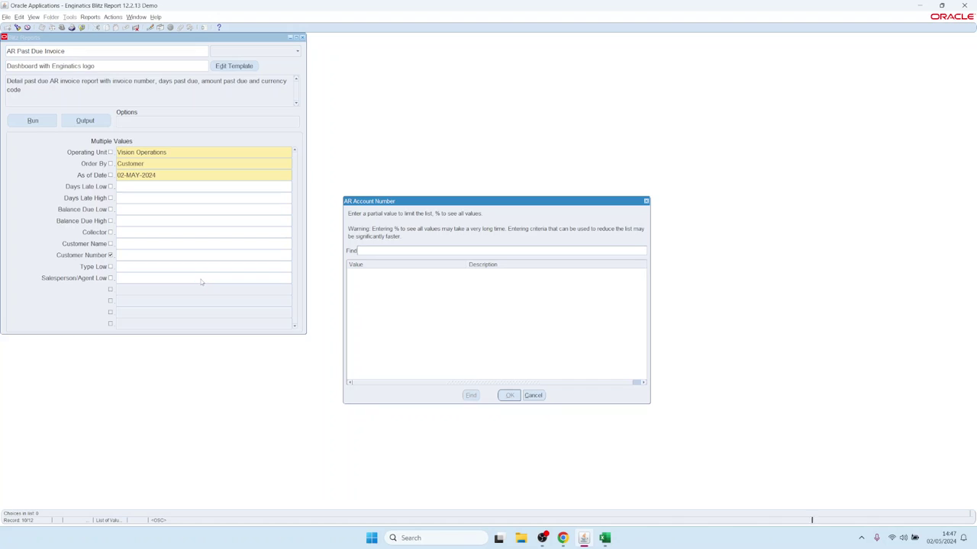
text(%)
key(Return)
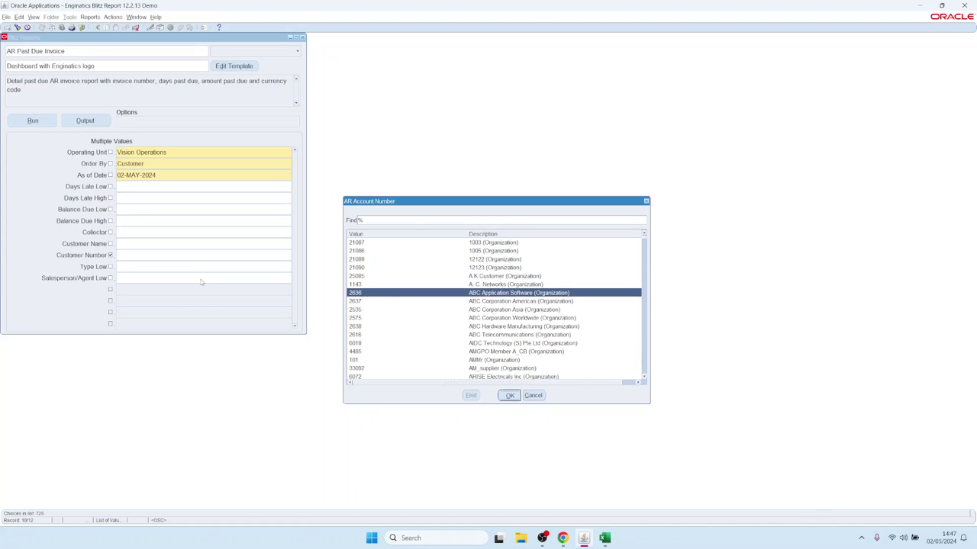
key(Return)
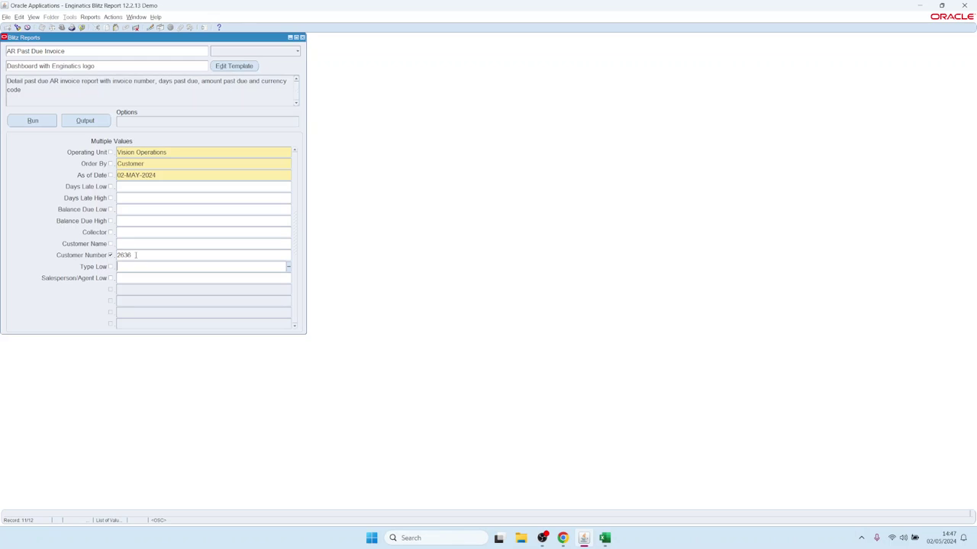
key(Up)
key(Delete)
Step: Allow multiple values for Customer Name and choose ABC Application Software from the full list of values
key(Up)
click(111, 243)
text(%)
key(Return)
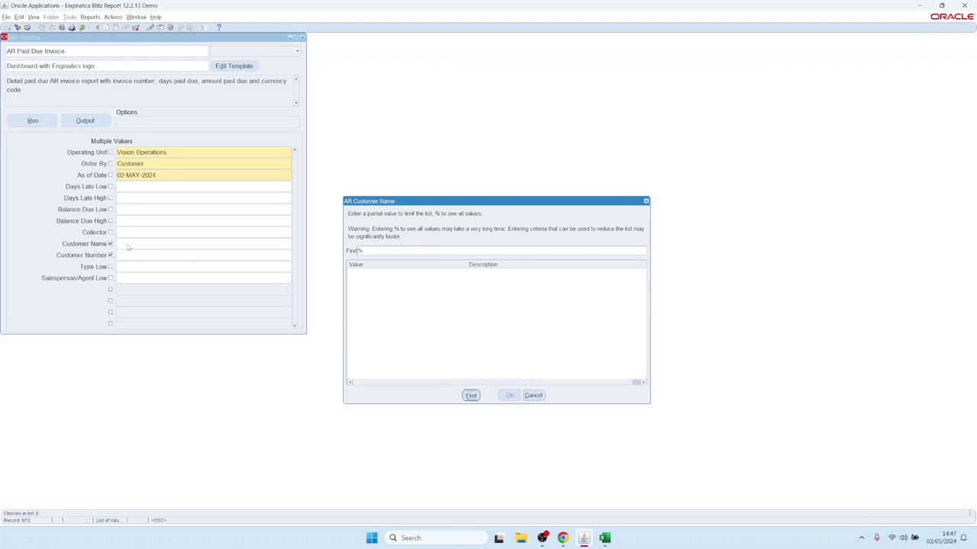
key(Down)
key(Down)
key(Down)
key(Down)
key(Down)
key(Down)
key(Return)
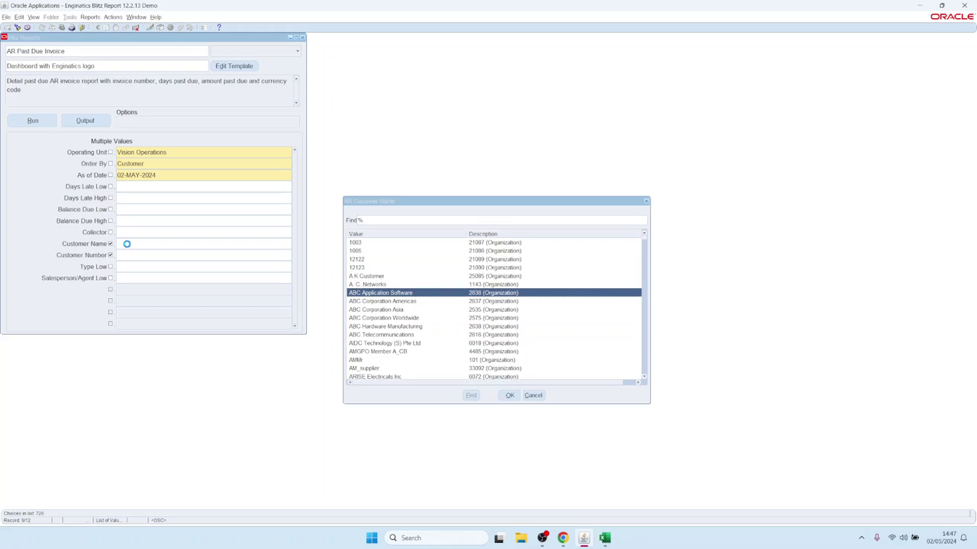
Step: Add ABC Telecommunications as a second value of the Customer Name parameter, searching all values with %
double_click(159, 243)
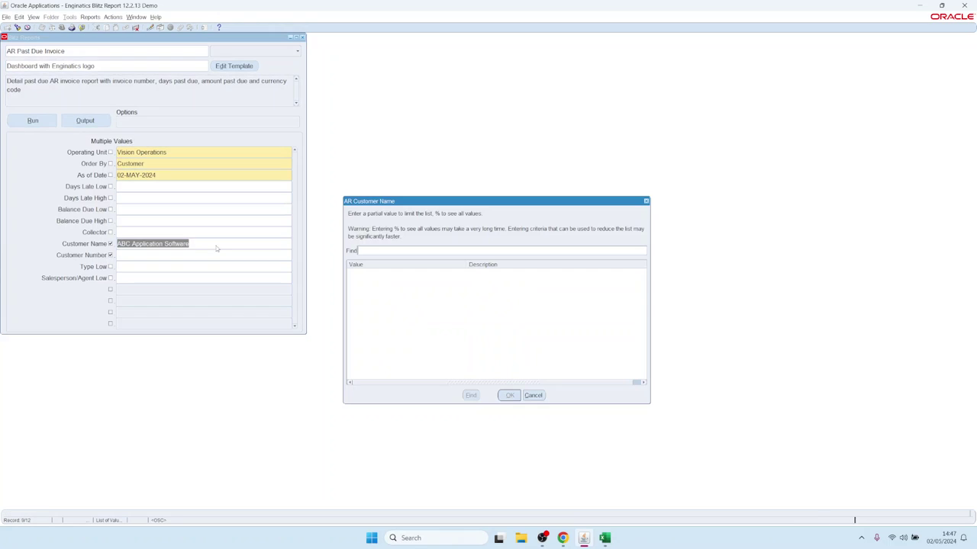
text(%)
key(Return)
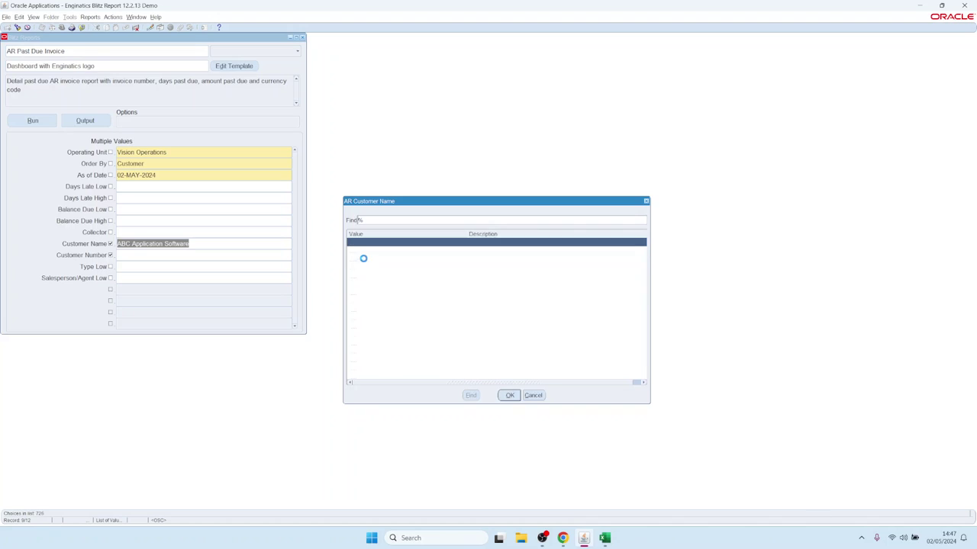
key(Down)
key(Down)
key(Down)
key(Down)
key(Down)
key(Down)
key(Down)
key(Down)
key(Down)
key(Down)
key(Down)
key(Return)
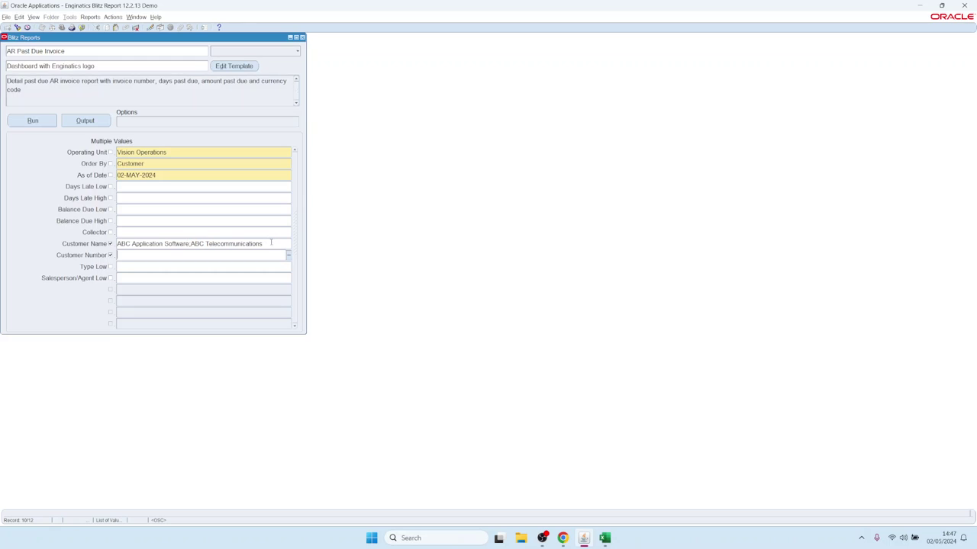
Step: Run the AR Past Due Invoice report for the two selected customers and open its dashboard output in Excel
double_click(188, 243)
double_click(188, 243)
click(32, 120)
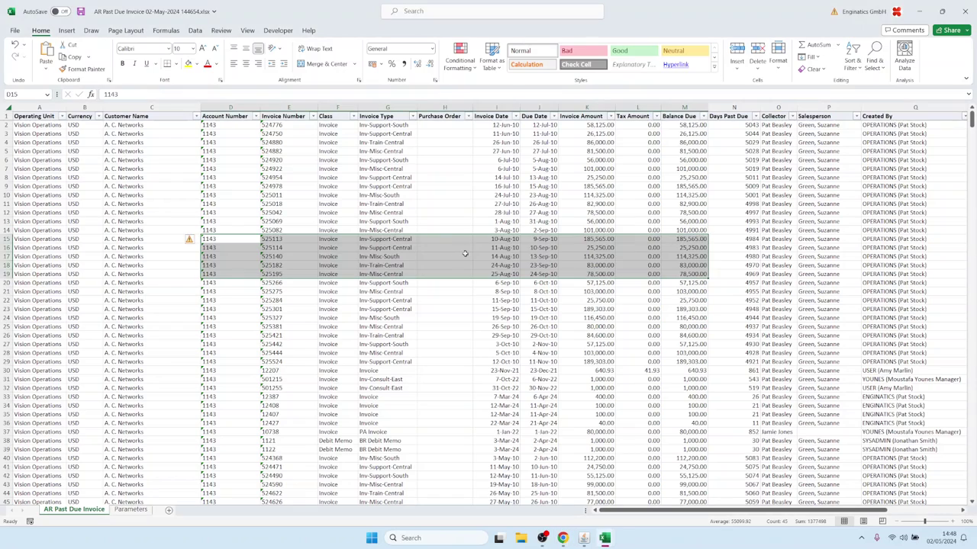
click(467, 194)
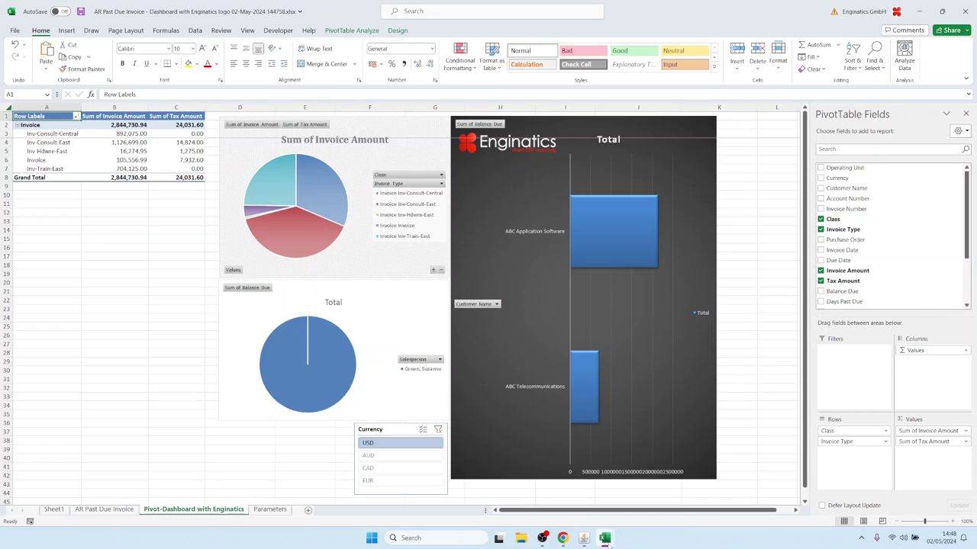
Step: Switch to the earlier unfiltered dashboard workbook and copy the customers from ABC Application Software to Ace Gates on Sheet1
mouse_move(605, 538)
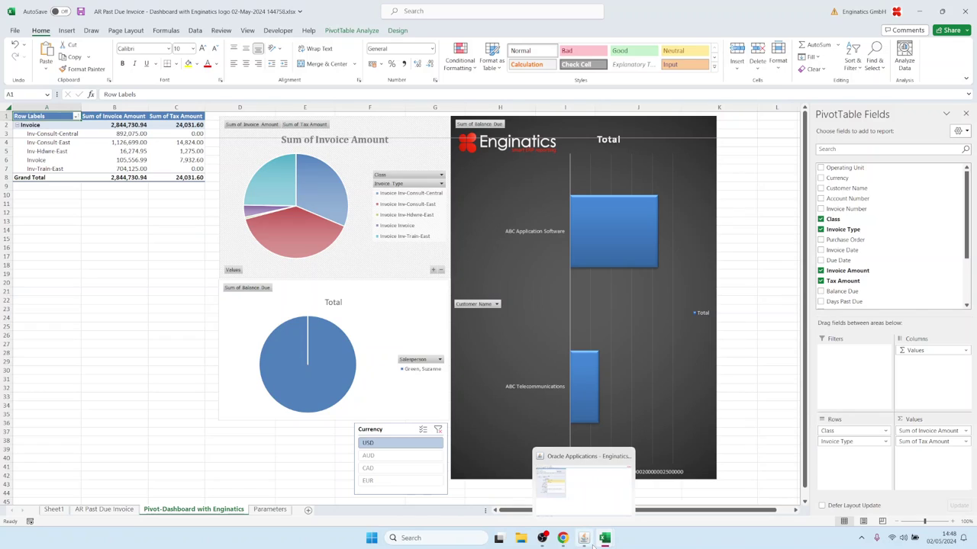
click(571, 479)
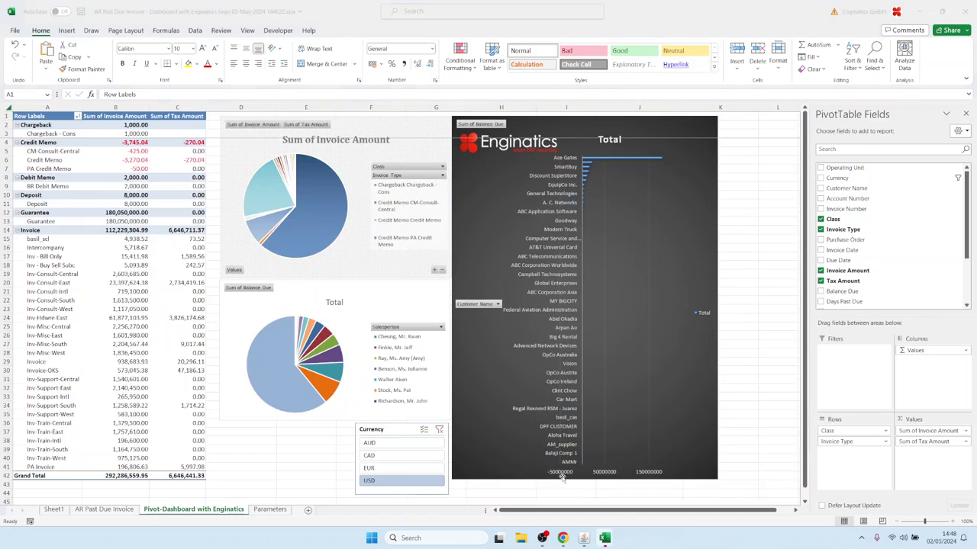
click(52, 509)
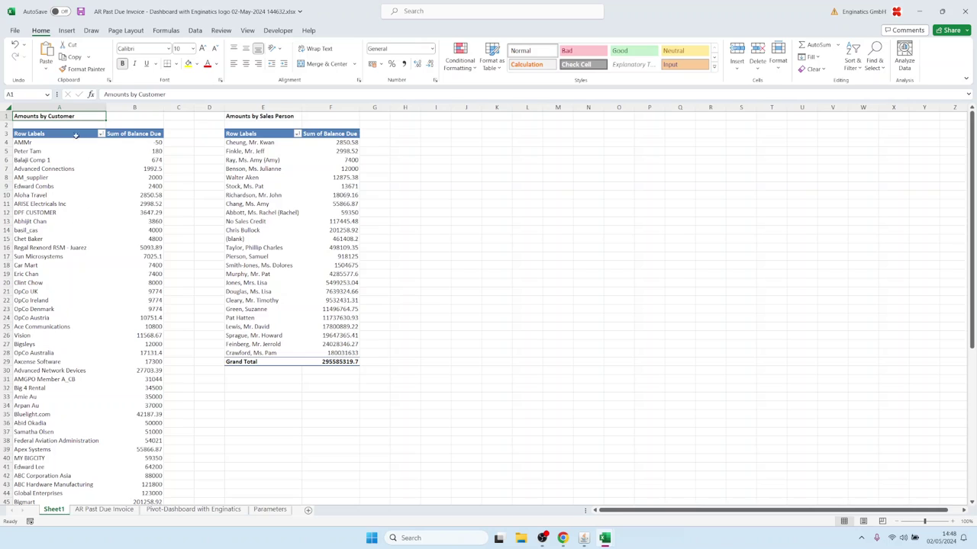
click(77, 343)
scroll(78, 340, down, 14)
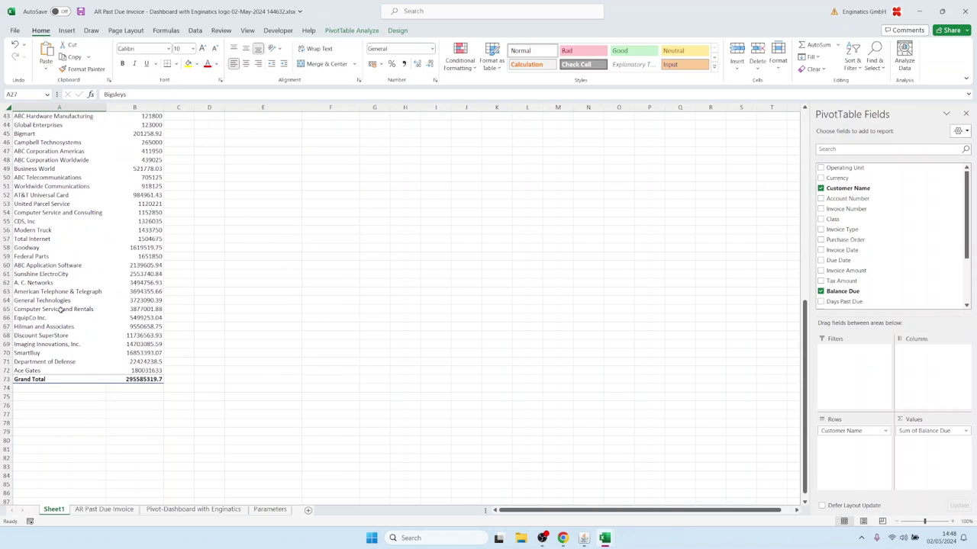
drag(53, 265, 39, 370)
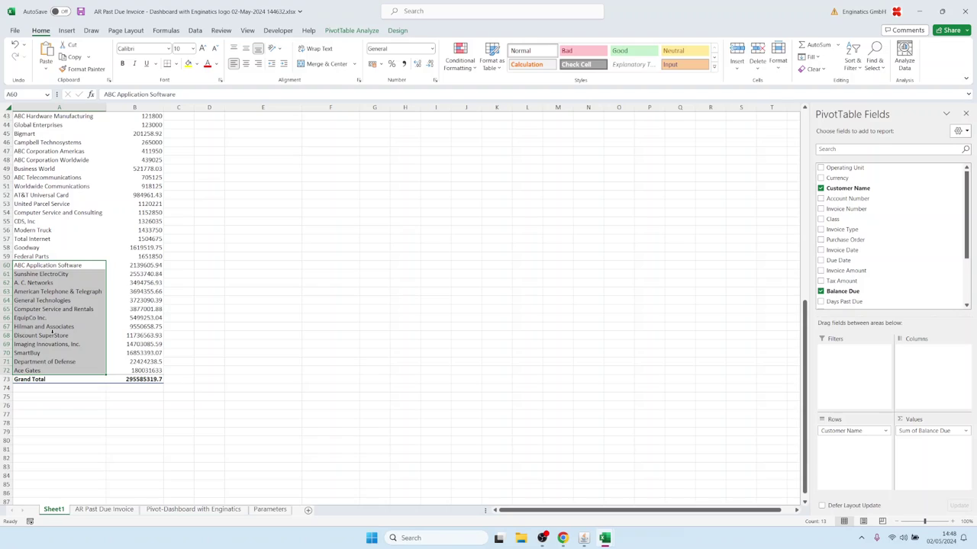
key(ctrl+c)
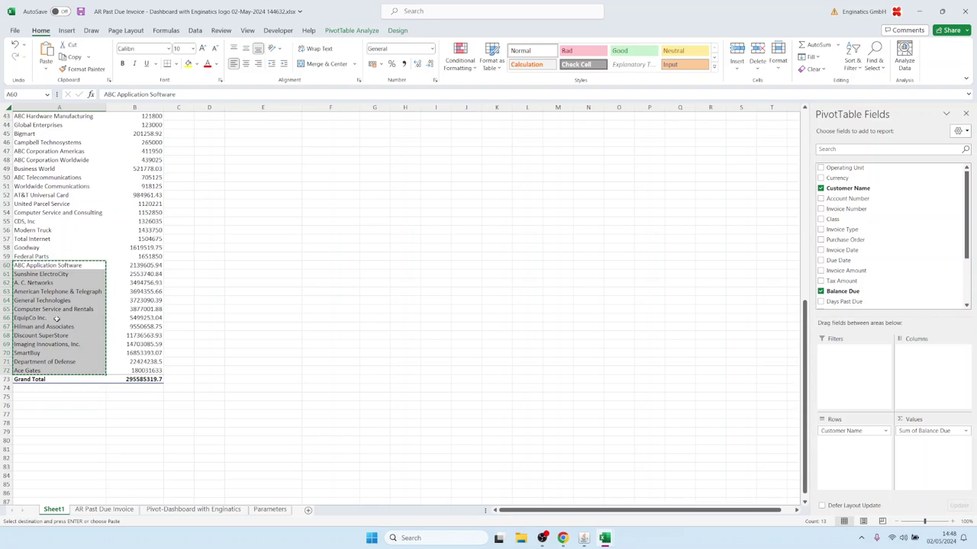
Step: Back in Oracle Applications, replace the Customer Name values with the copied customer list in the field editor and run the report
click(582, 539)
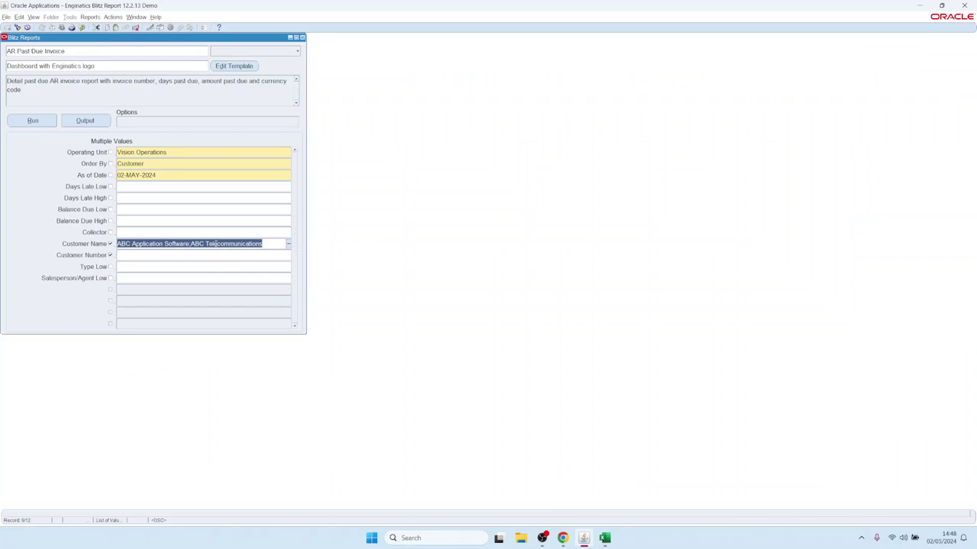
key(Delete)
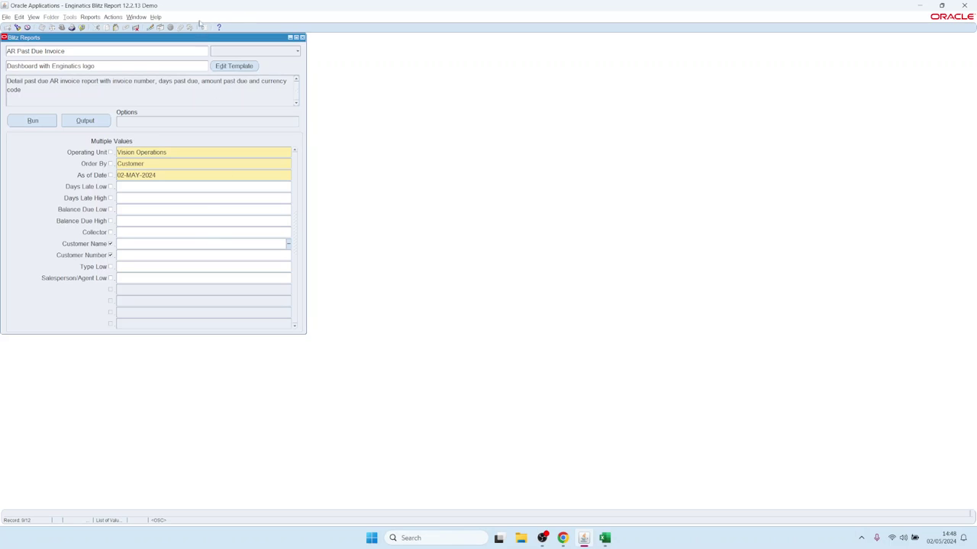
click(151, 28)
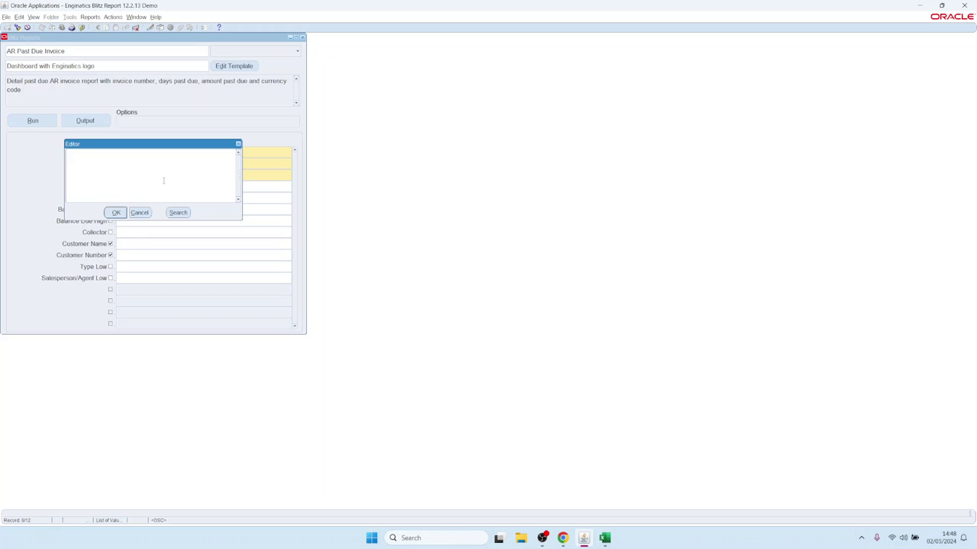
key(ctrl+v)
click(115, 213)
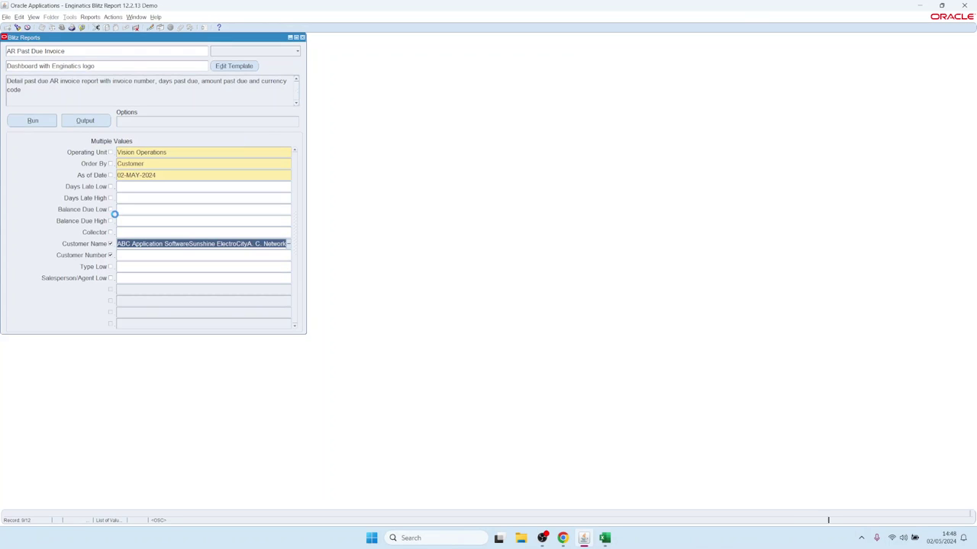
key(alt+u)
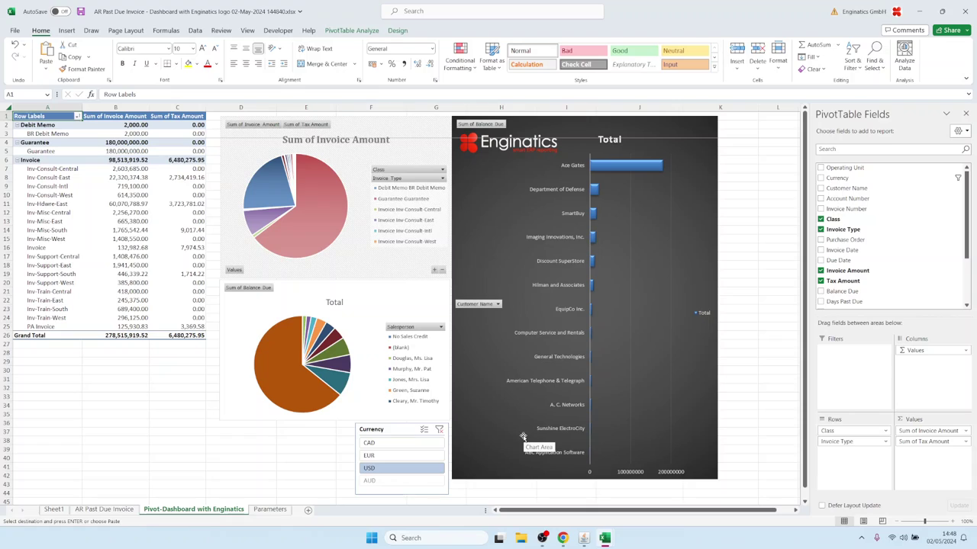
Step: Return to Oracle Applications and save the current report parameters as user parameter defaults
click(583, 537)
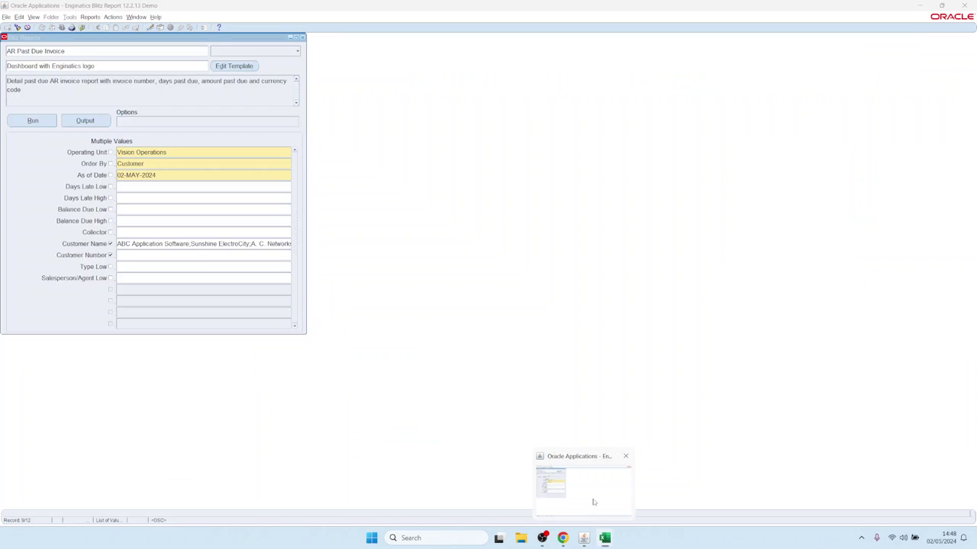
click(189, 208)
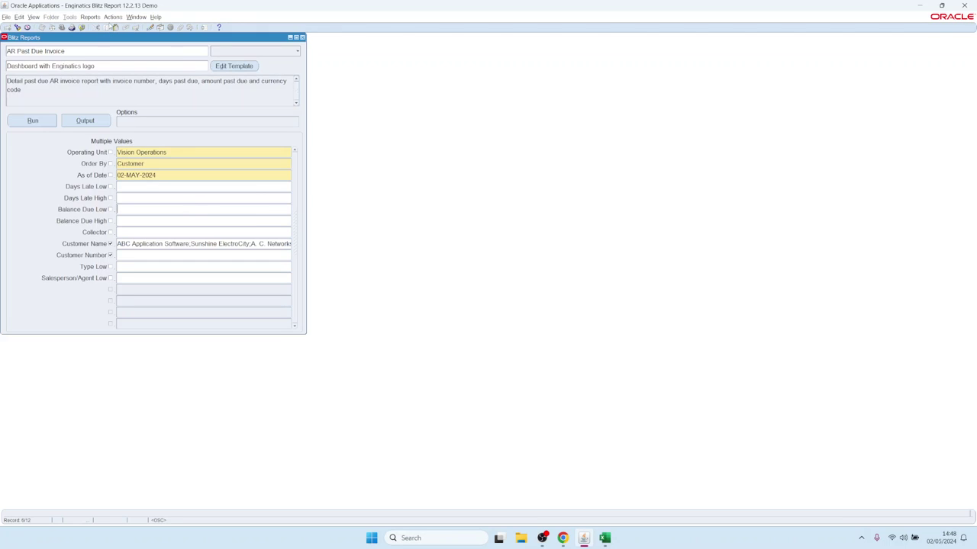
click(112, 16)
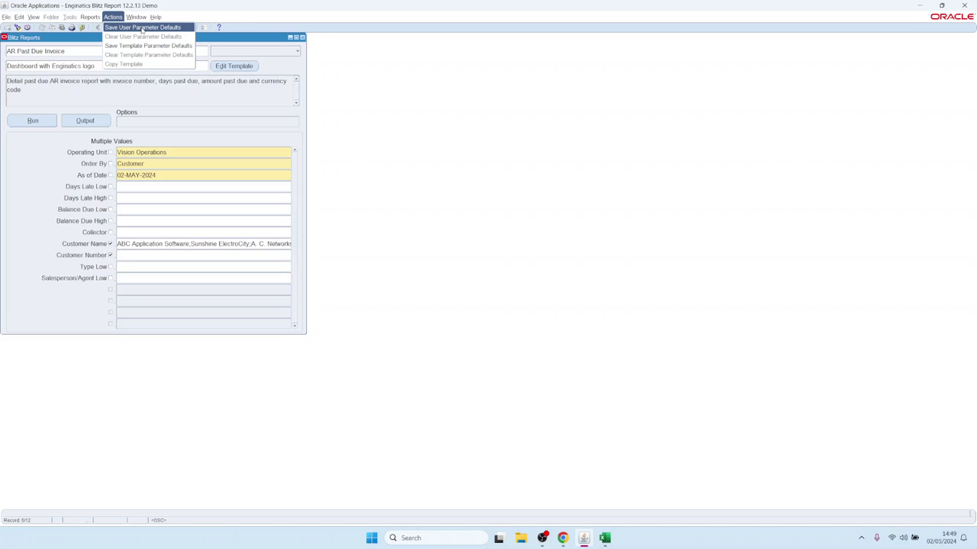
click(142, 27)
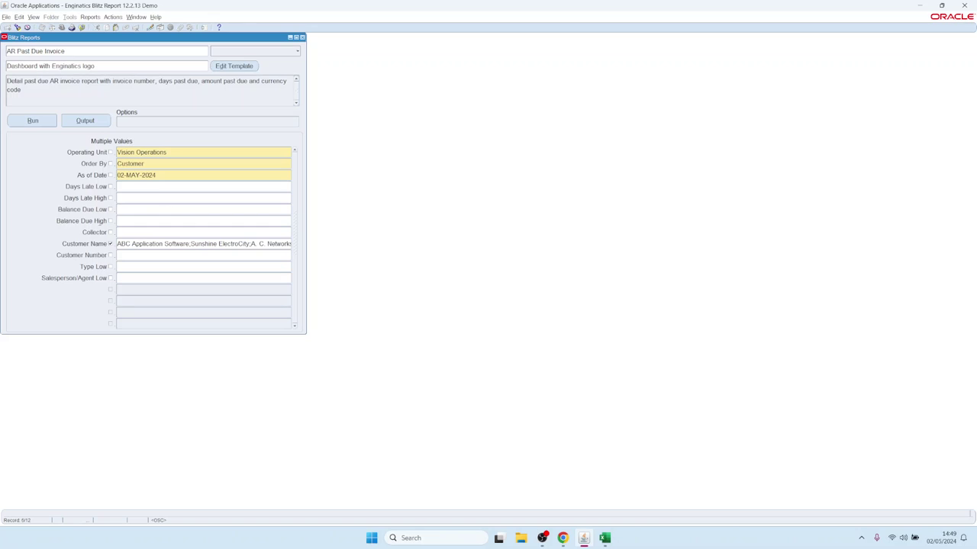
Step: Load the AR Accounting Rules Listing report, then reload AR Past Due Invoice and check its saved Customer Name default values
double_click(77, 51)
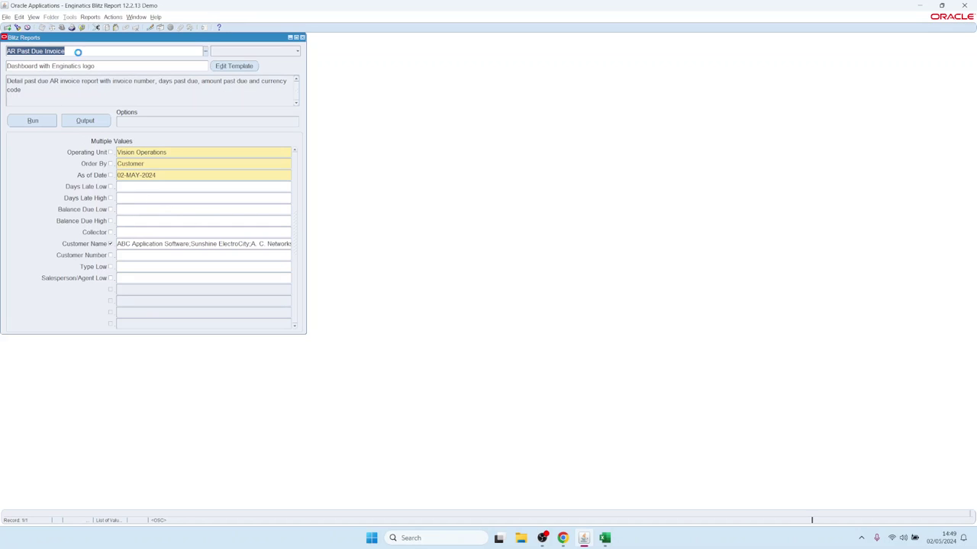
double_click(249, 217)
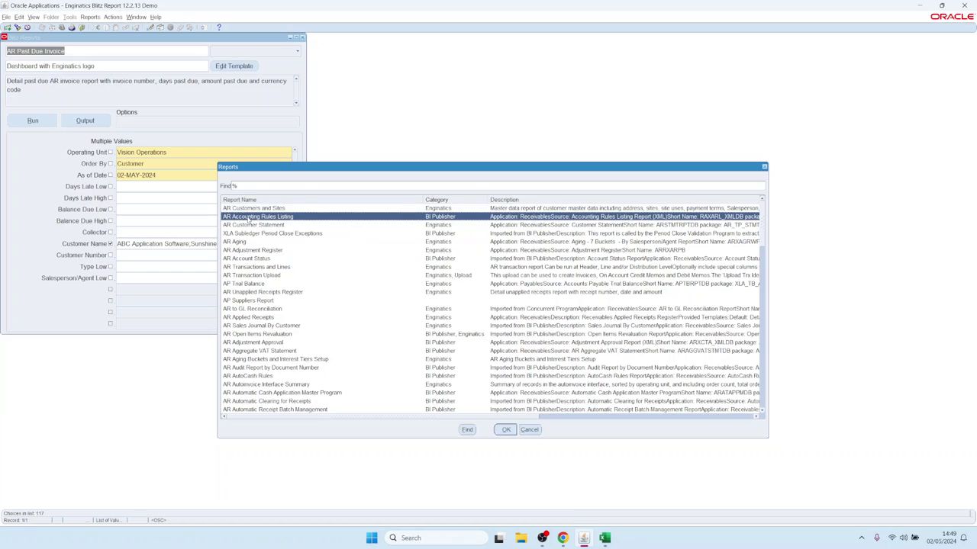
double_click(94, 51)
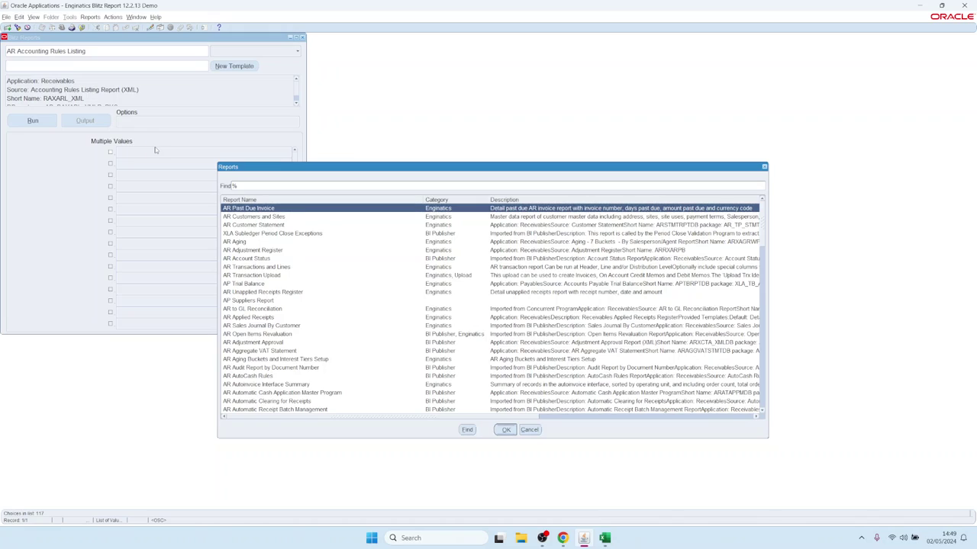
key(Return)
click(165, 243)
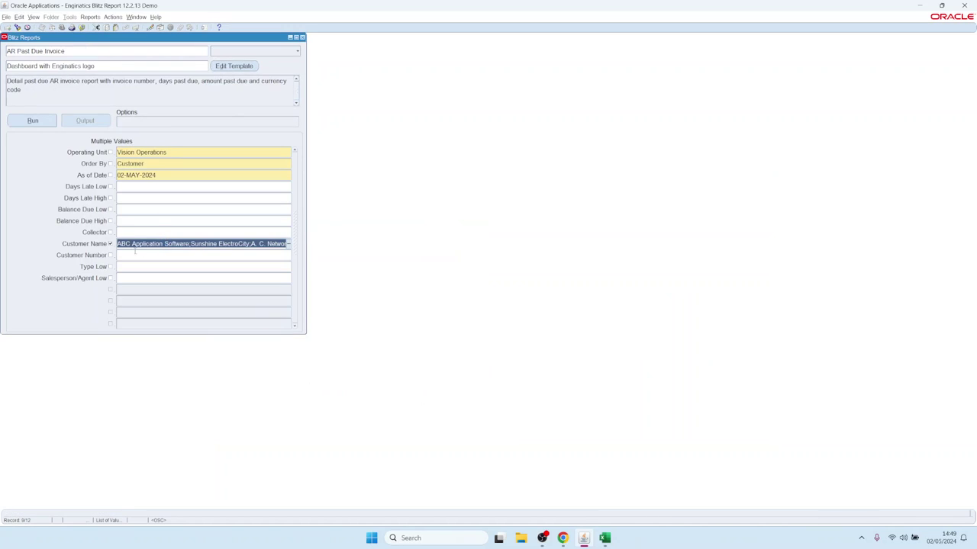
drag(165, 243, 316, 245)
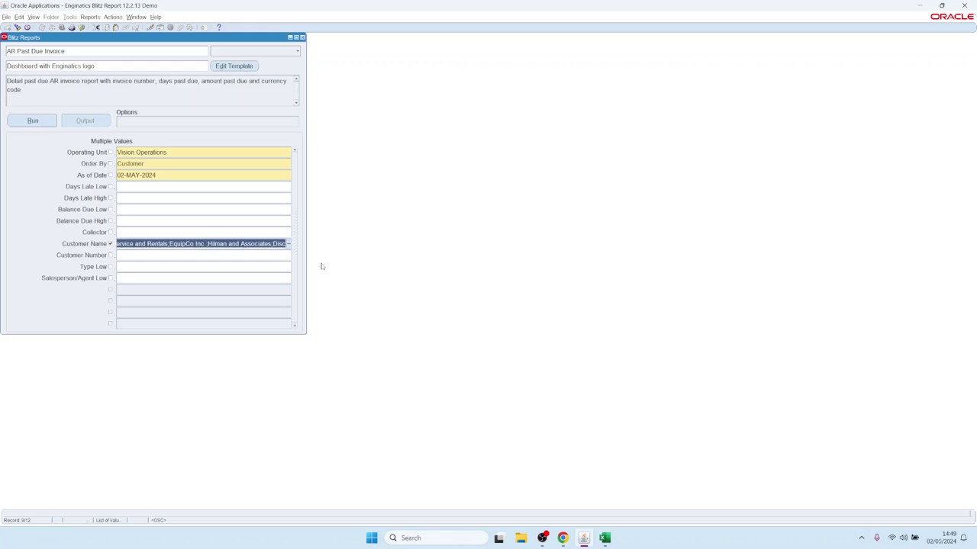
Step: Clear the user parameter defaults of the AR Past Due Invoice report
click(113, 17)
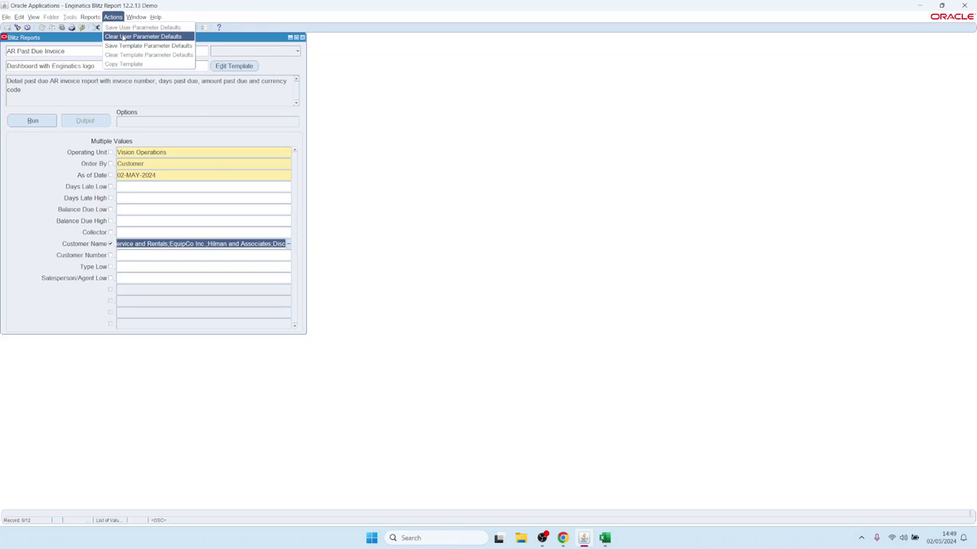
click(122, 37)
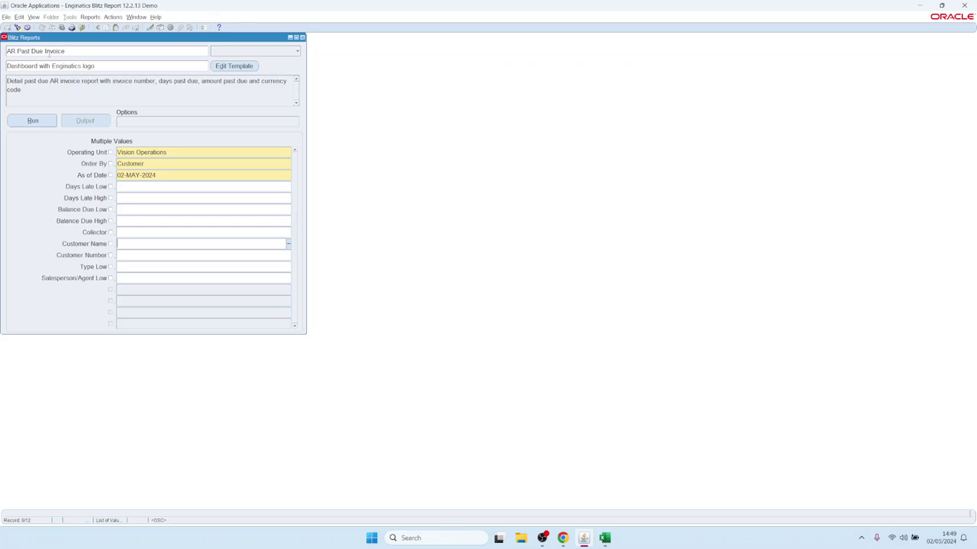
click(48, 51)
Step: Find all own concurrent requests and view the output of the older AR Past Due Invoice request listed just below the AR Aging requests
click(33, 16)
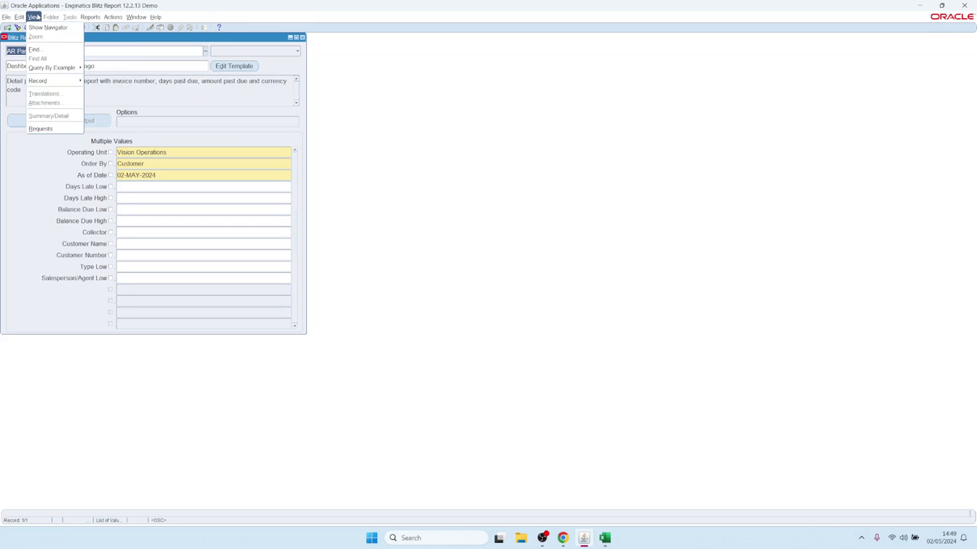
click(40, 129)
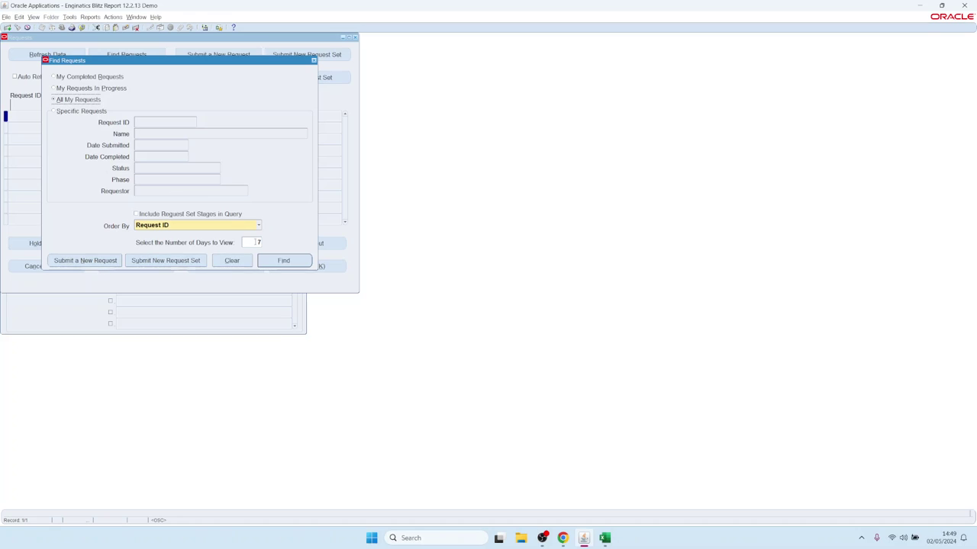
click(282, 261)
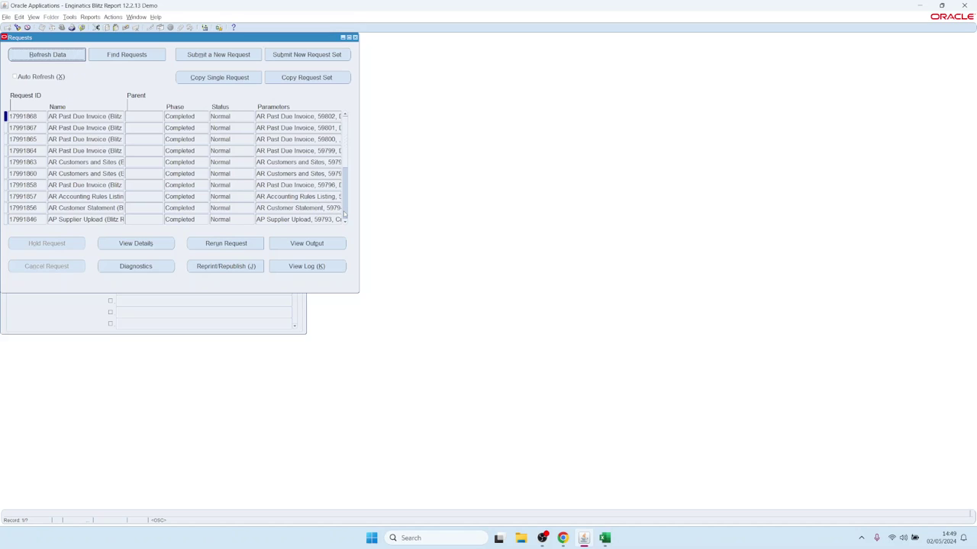
click(344, 215)
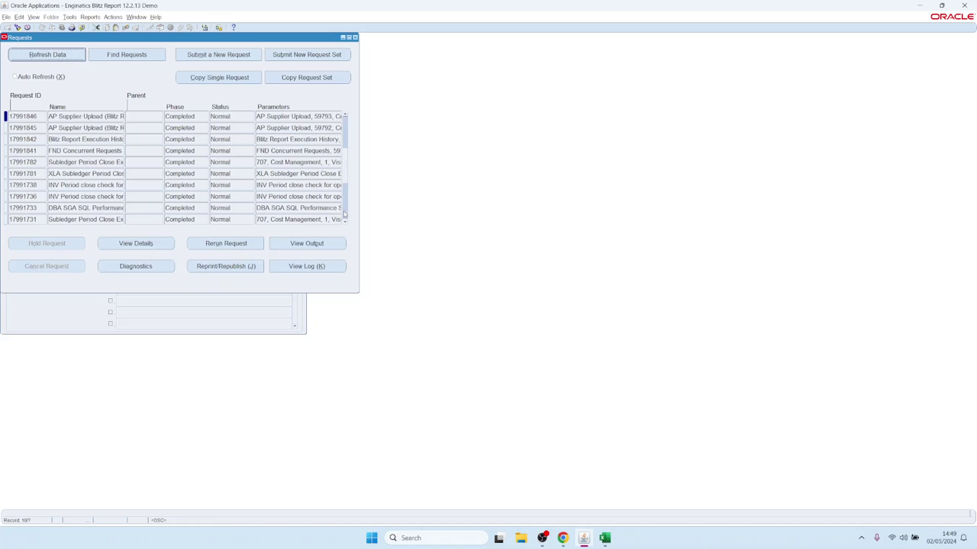
click(344, 215)
click(344, 215)
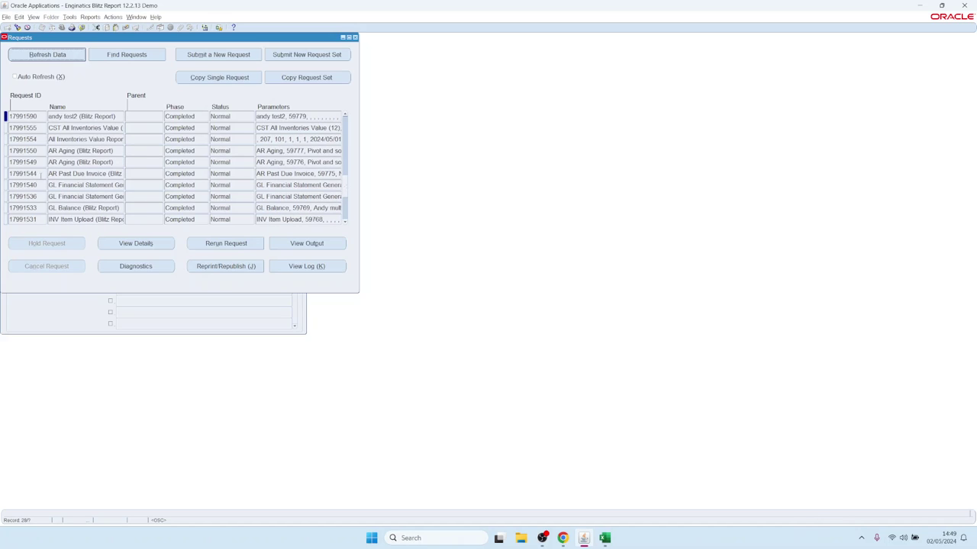
click(79, 174)
click(306, 243)
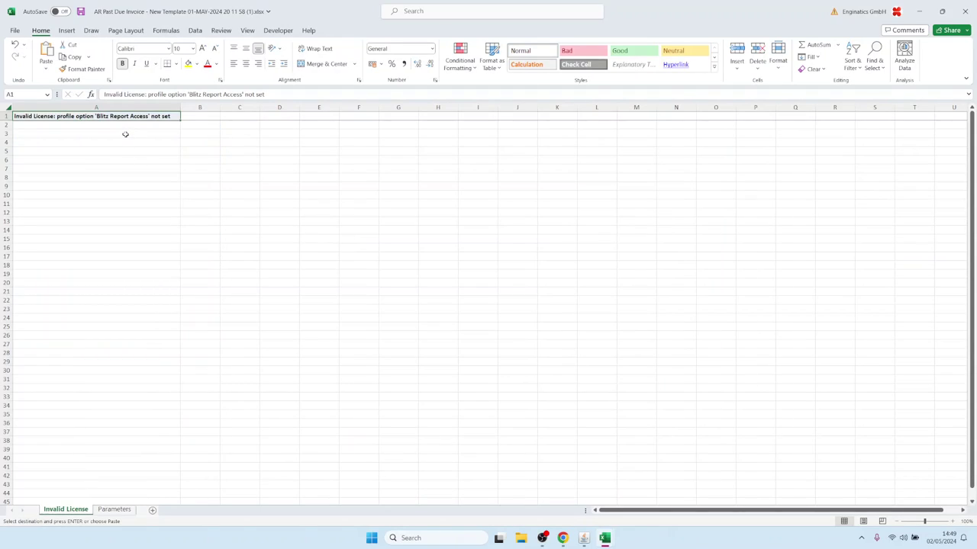
Step: Close the invalid-license workbook in Excel, return to Oracle Applications and close the Requests window
click(114, 133)
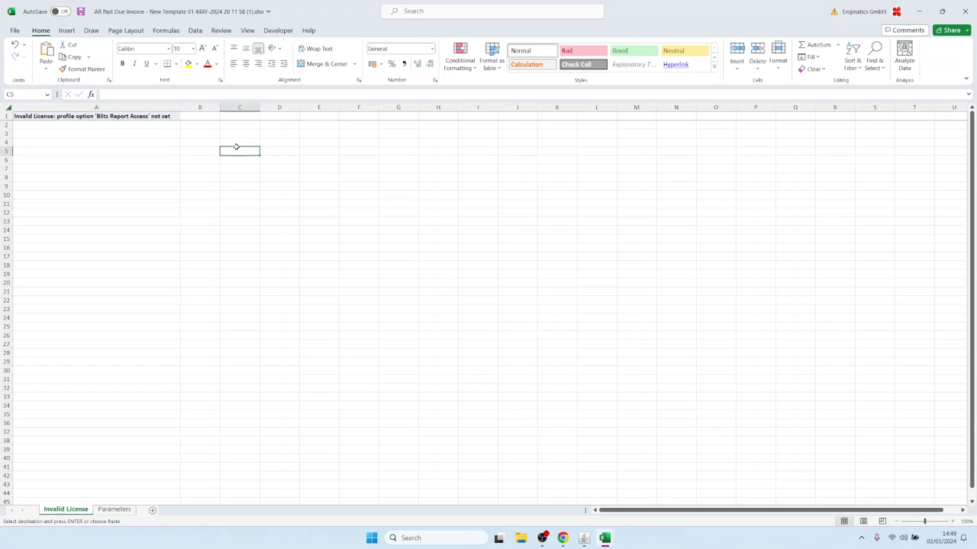
click(959, 11)
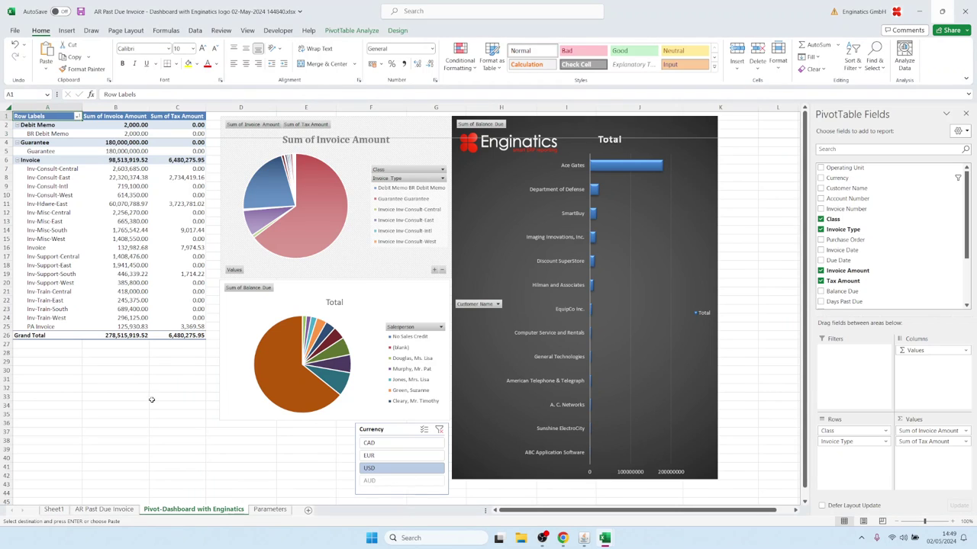
mouse_move(583, 540)
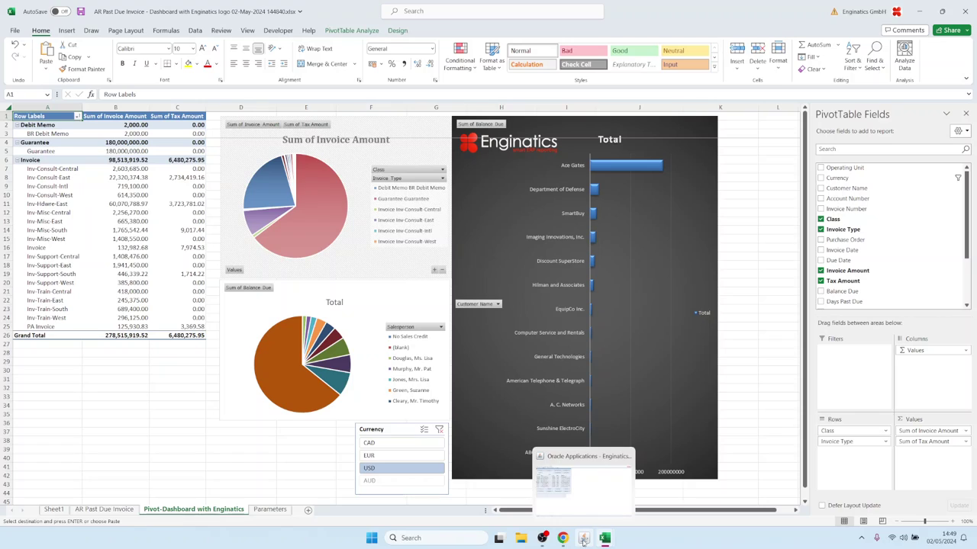
click(578, 495)
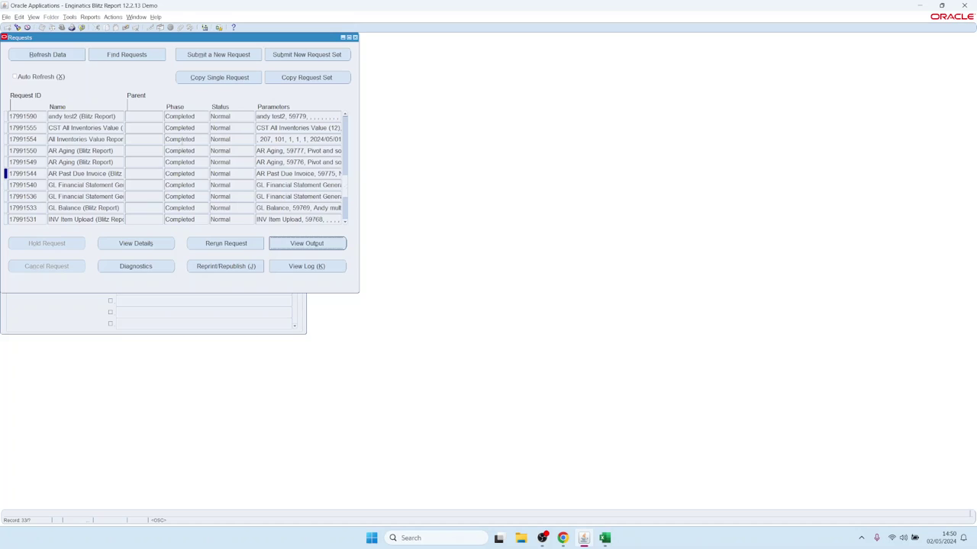
click(355, 38)
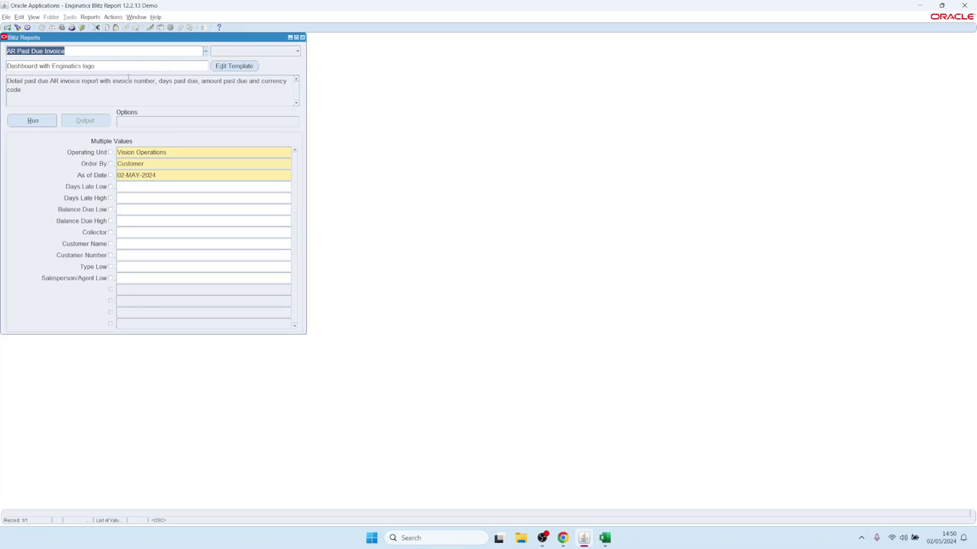
Step: Filter the report list to the Enginatics category and load the AP Trial Balance report
click(260, 51)
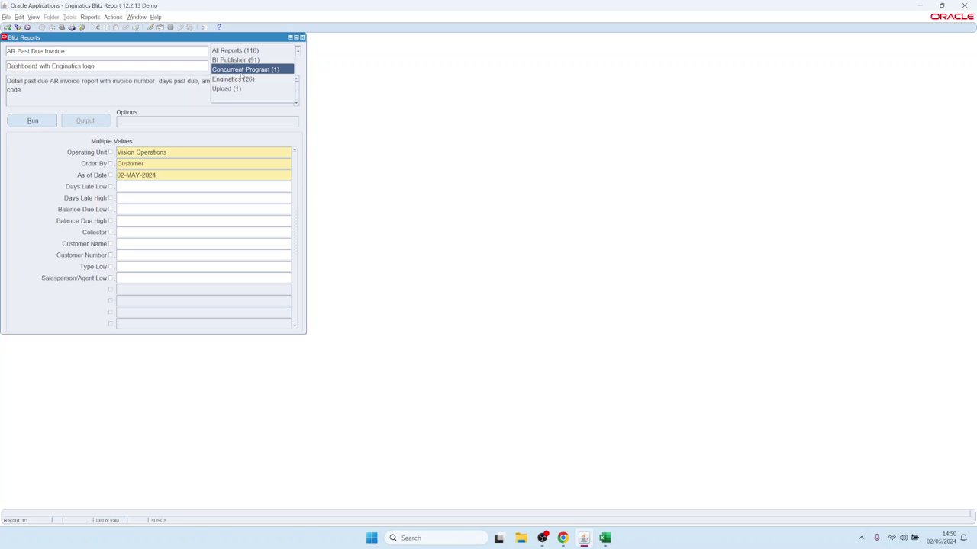
click(242, 79)
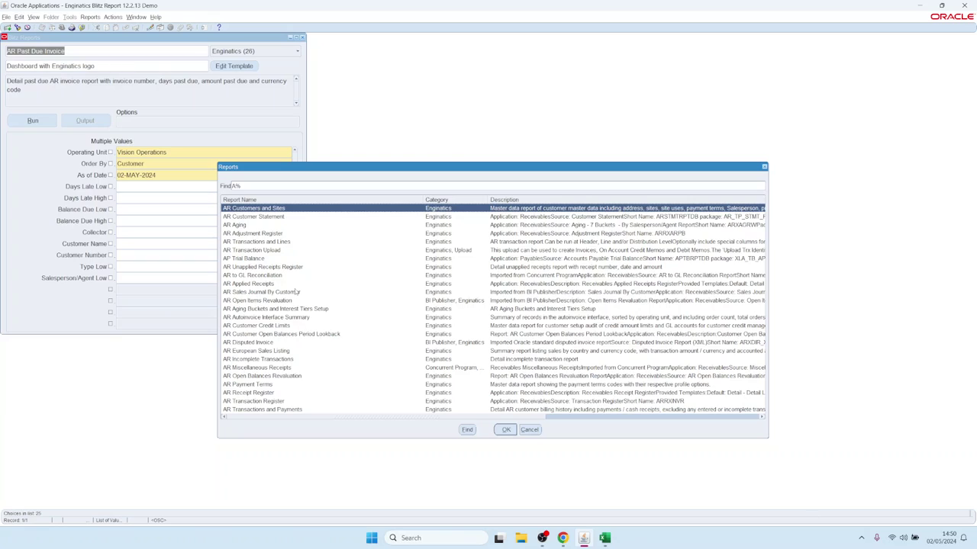
double_click(256, 259)
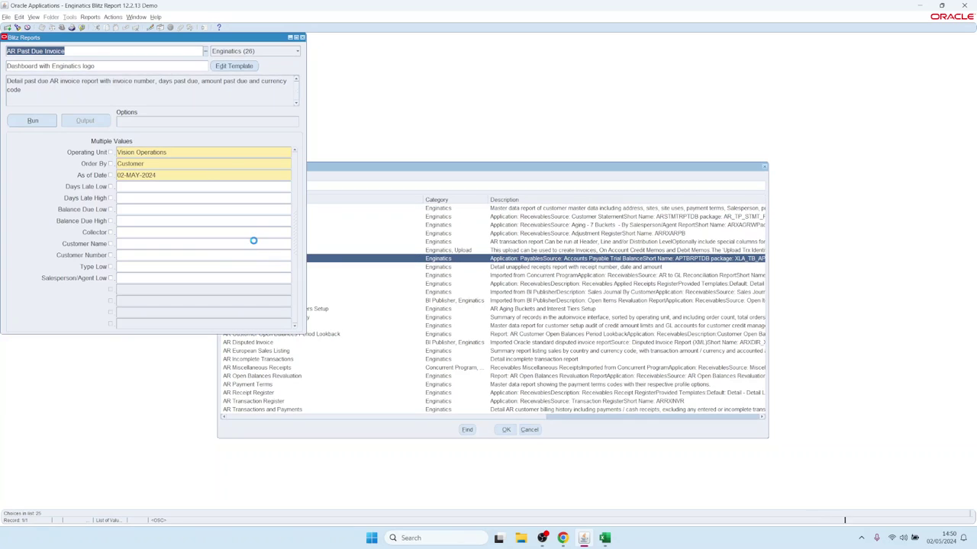
Step: Filter to the BI Publisher category, run the AR Accounting Rules Listing report, view its output in Excel and return to Oracle Applications
click(244, 52)
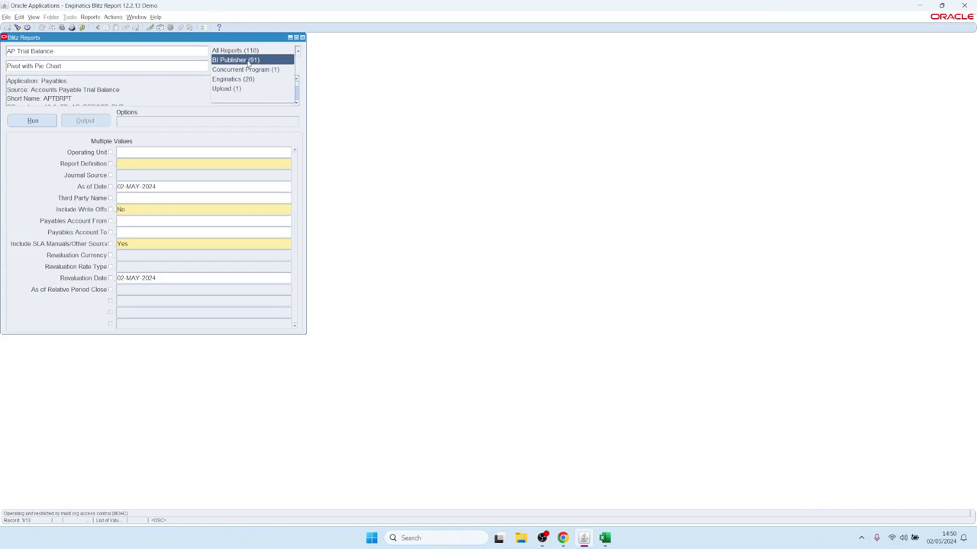
click(230, 59)
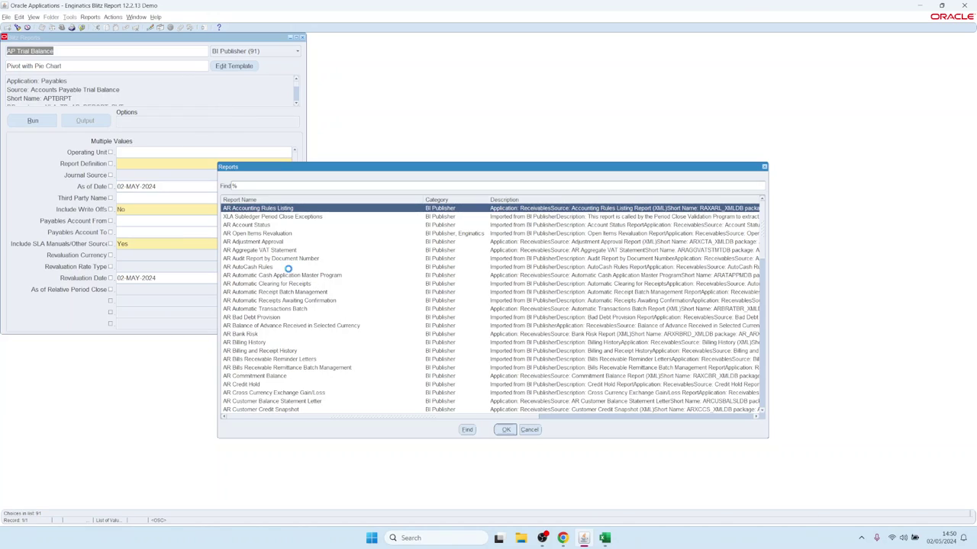
key(Return)
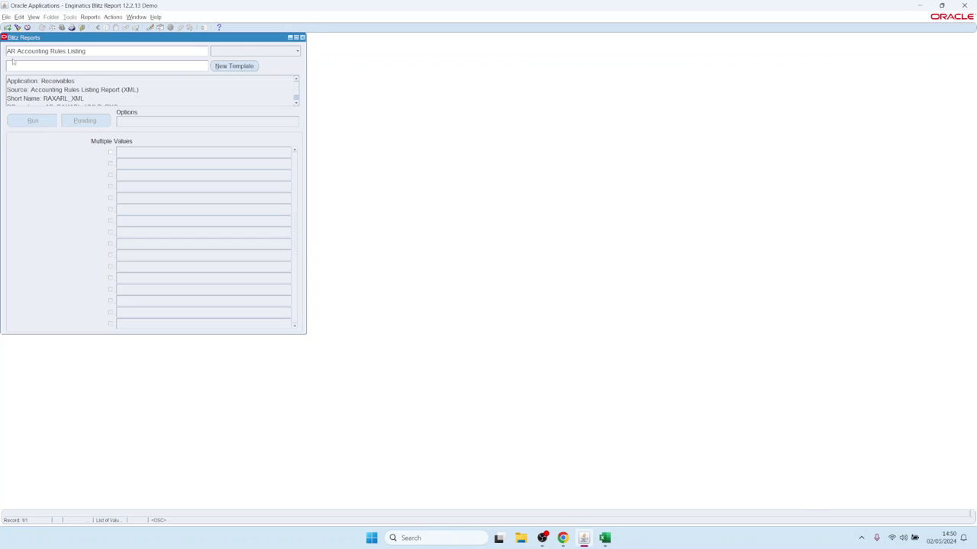
key(alt+Tab)
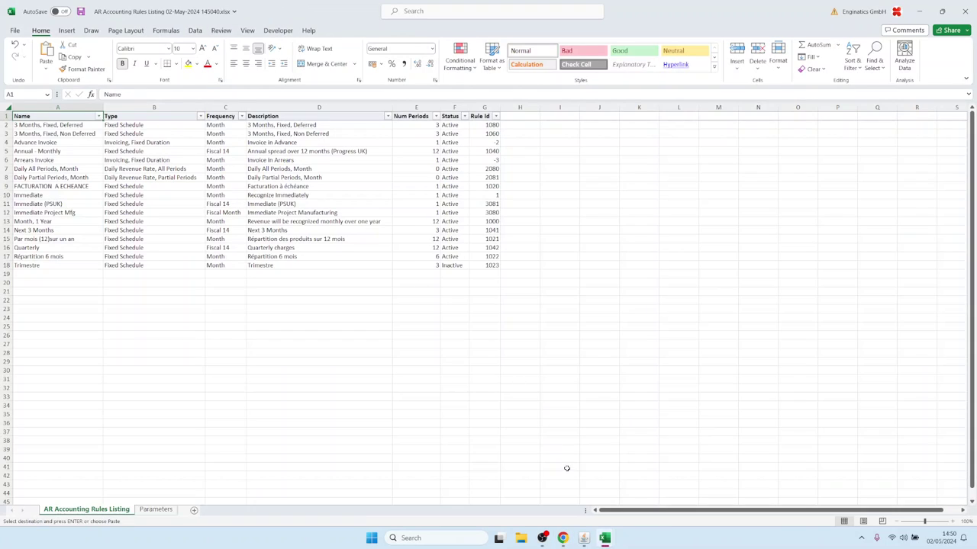
click(584, 540)
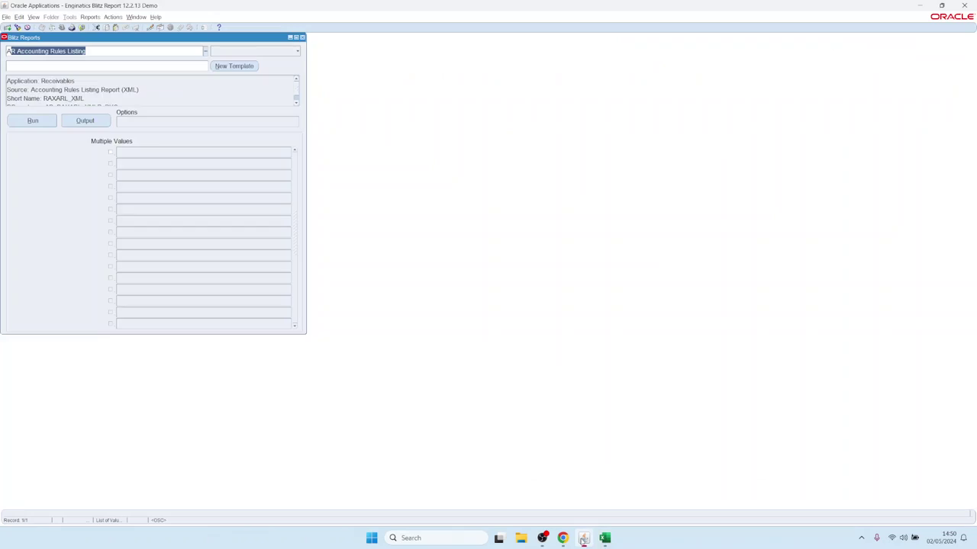